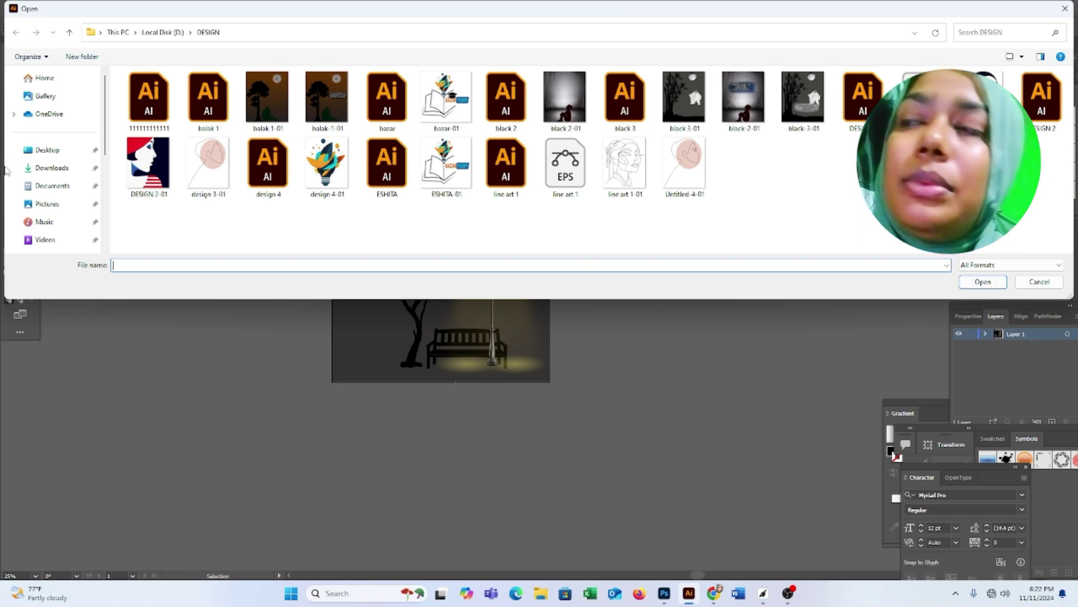
scroll(56, 194, "down", 5)
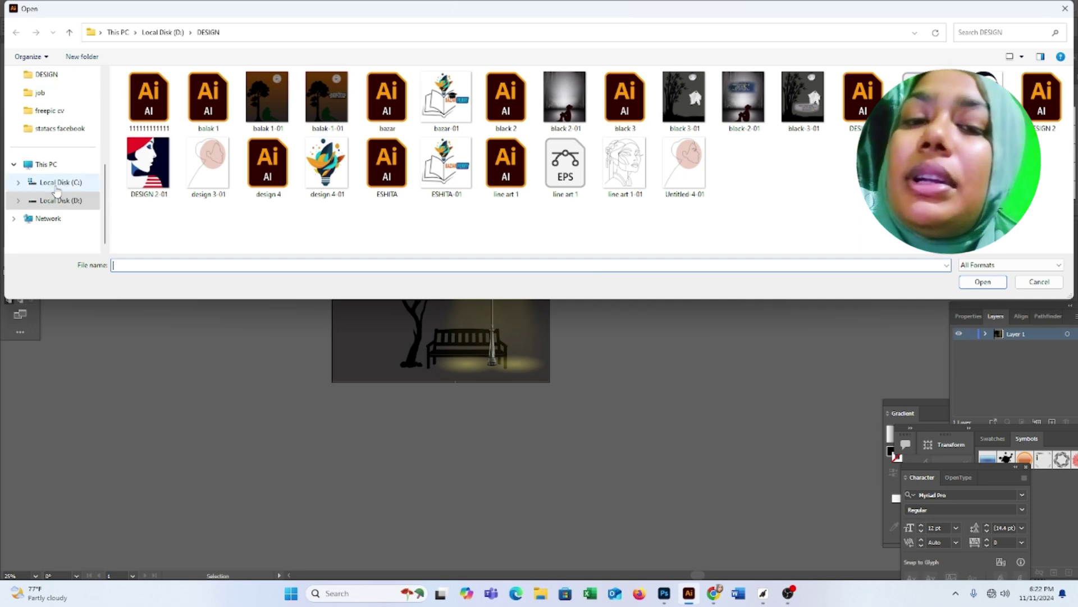
scroll(56, 180, "up", 5)
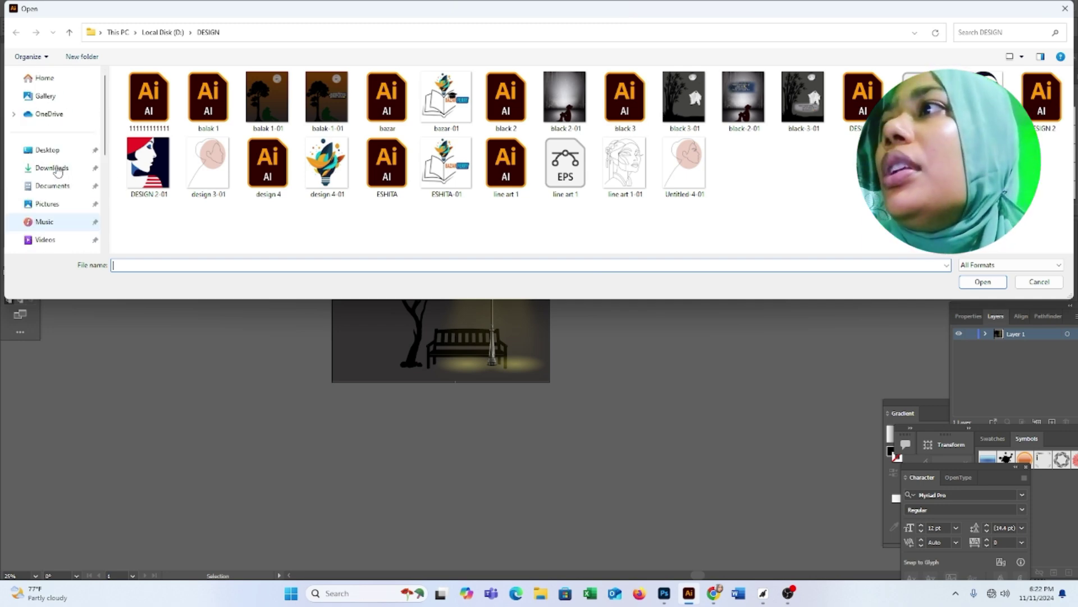
scroll(68, 185, "down", 5)
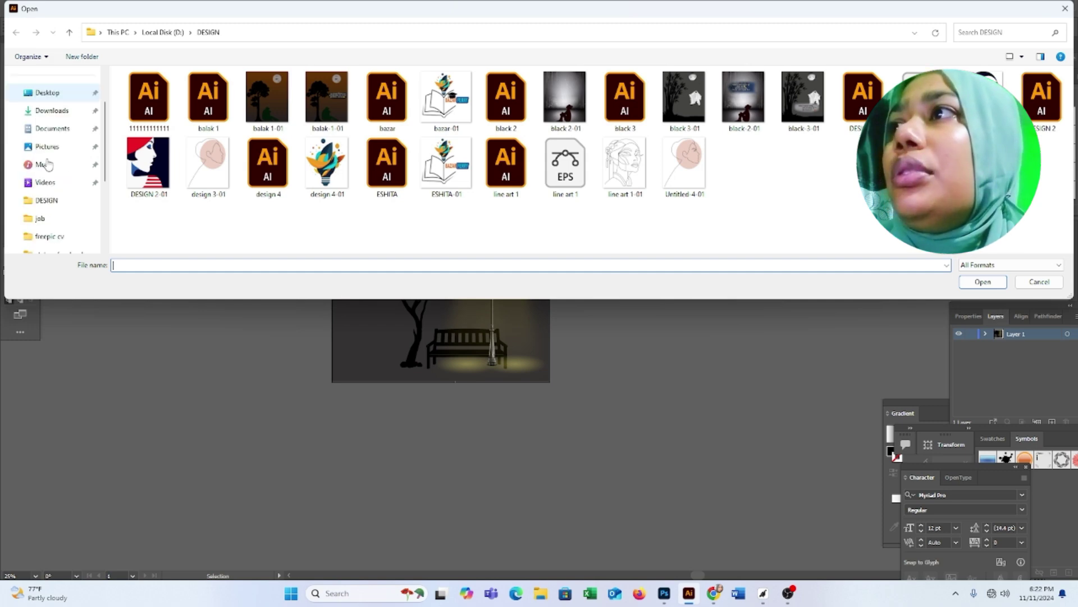
left_click(59, 218)
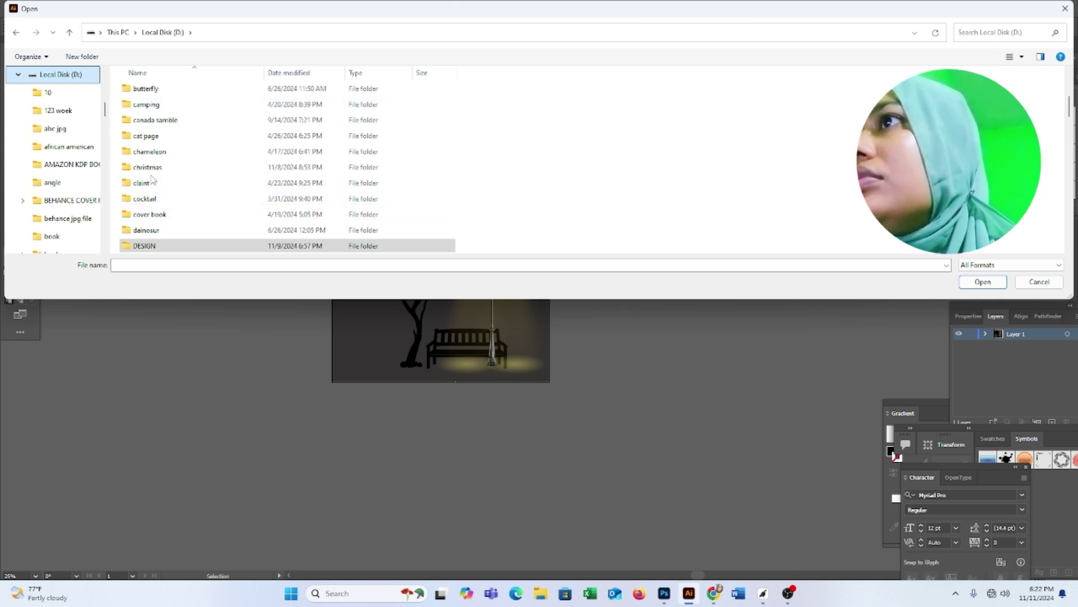
double_click(150, 136)
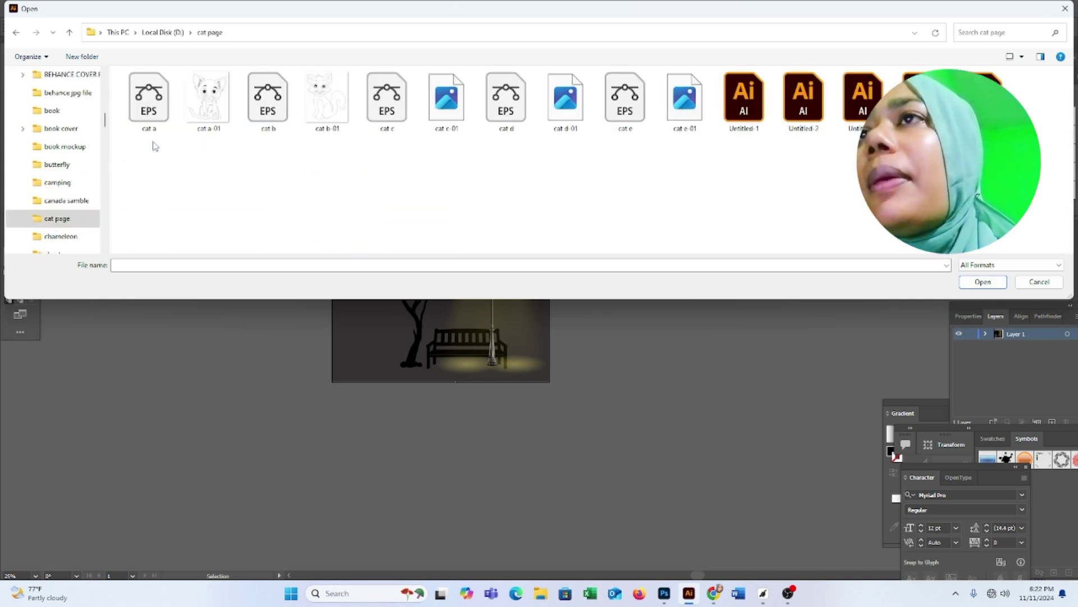
left_click(1065, 9)
Open the Untitled-2 Illustrator file from the Desktop folder to check it, and close it again
left_click(56, 8)
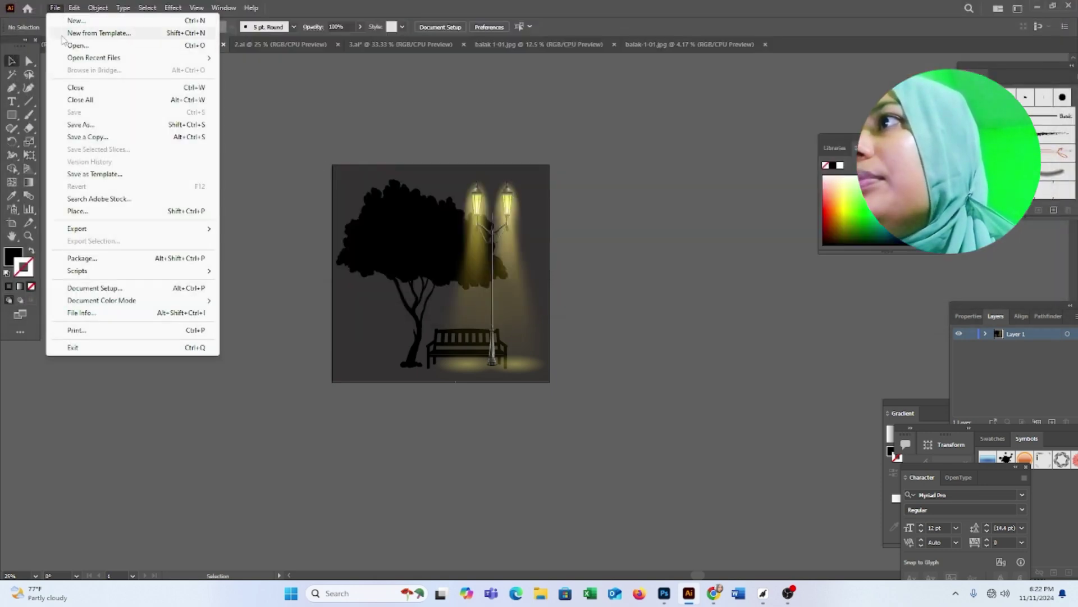
left_click(70, 45)
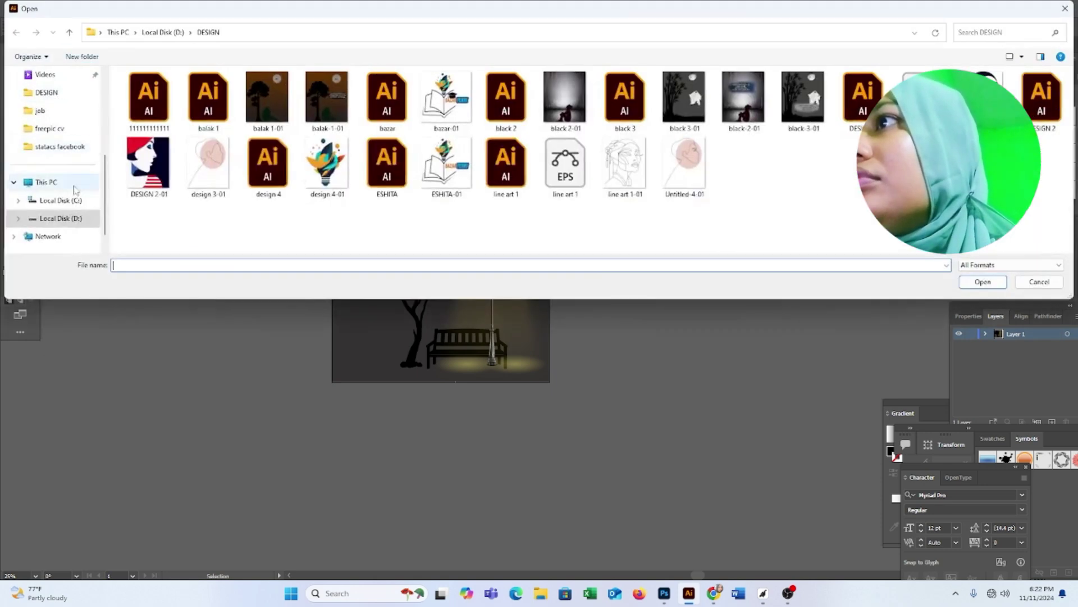
left_click(49, 219)
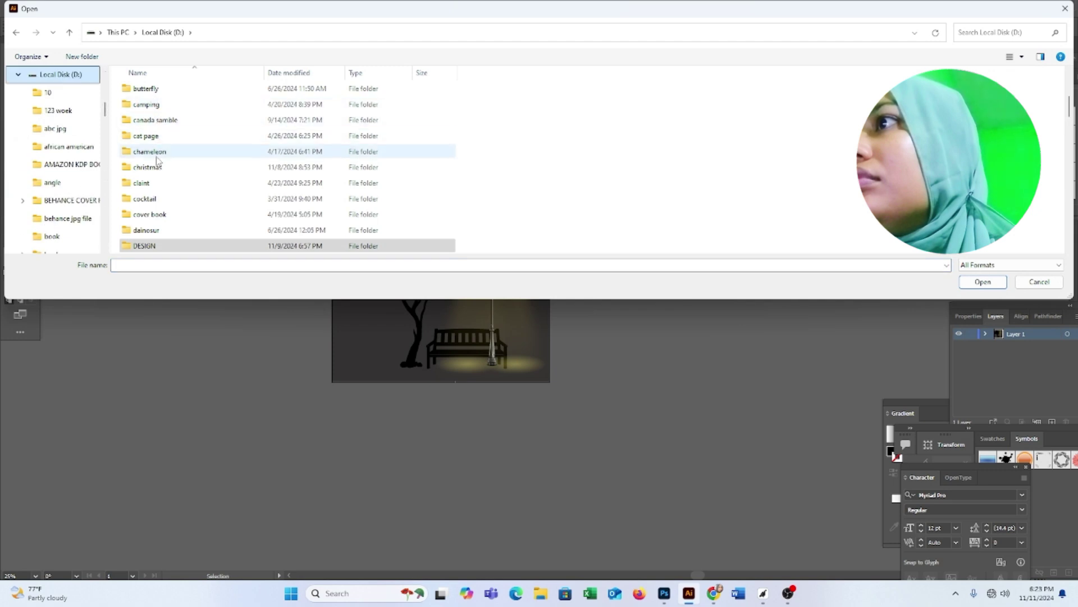
scroll(157, 200, "down", 4)
scroll(157, 201, "down", 4)
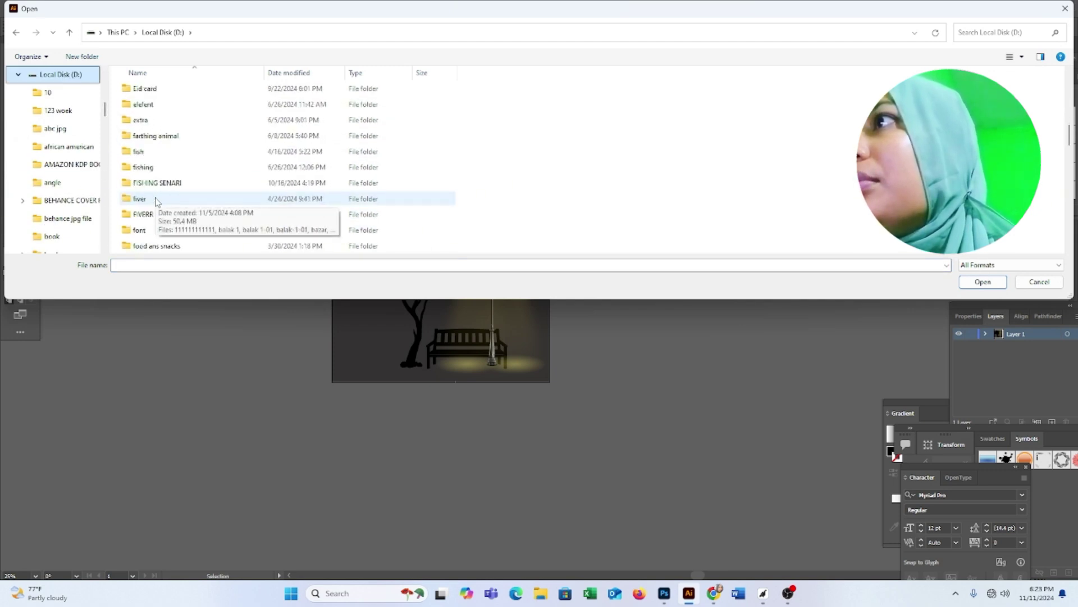
scroll(58, 107, "up", 5)
scroll(59, 103, "up", 3)
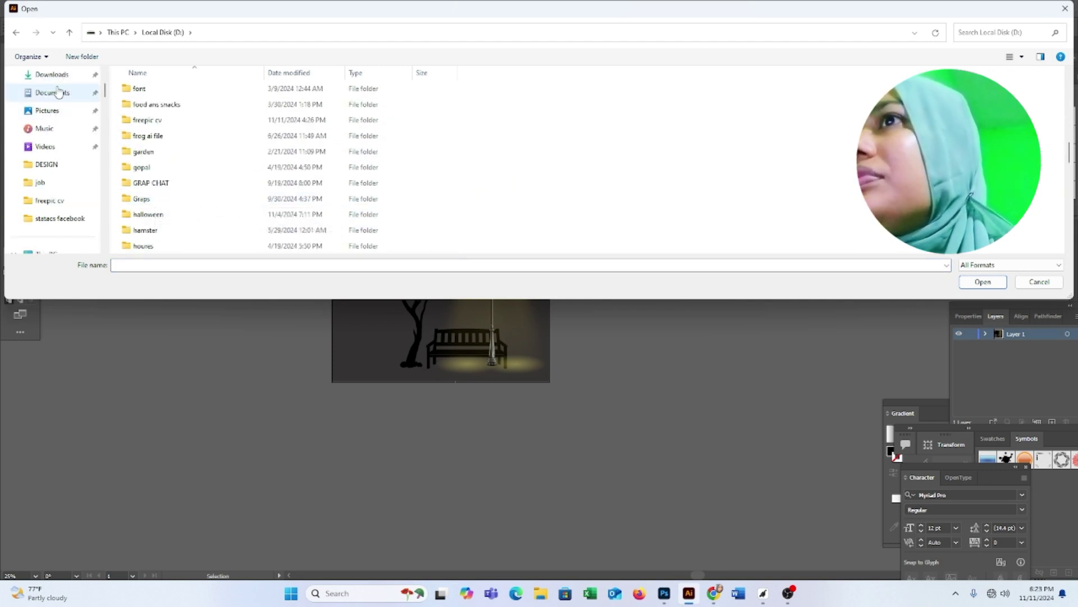
left_click(47, 150)
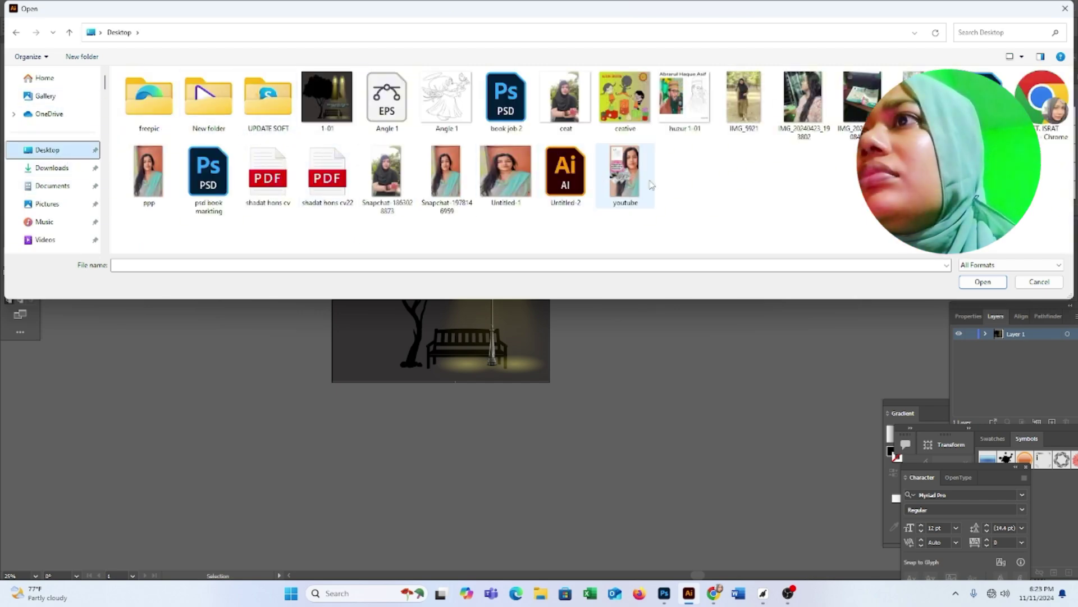
double_click(554, 182)
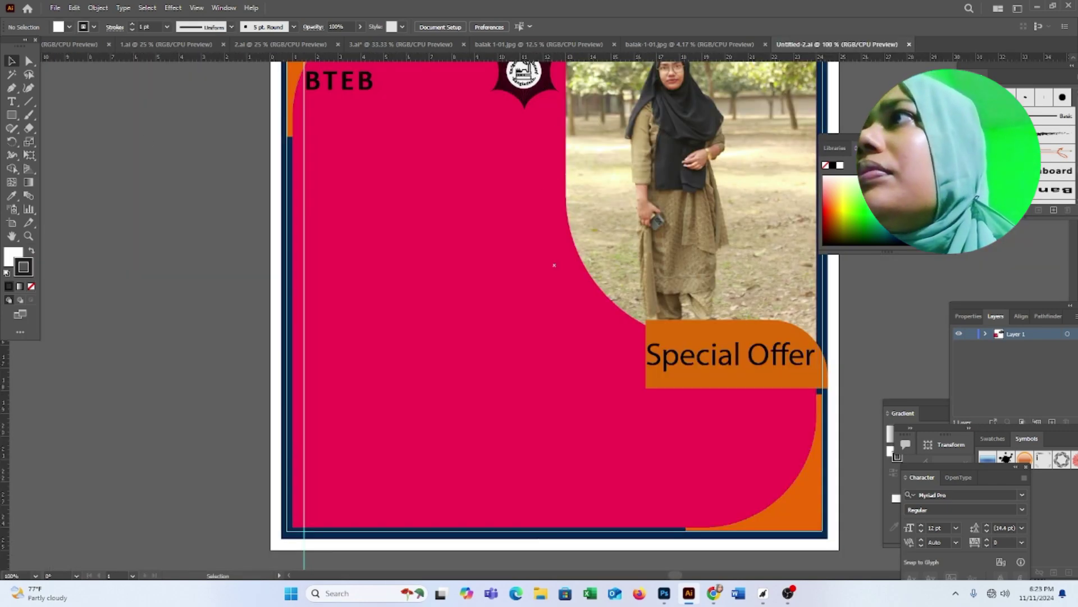
left_click(910, 45)
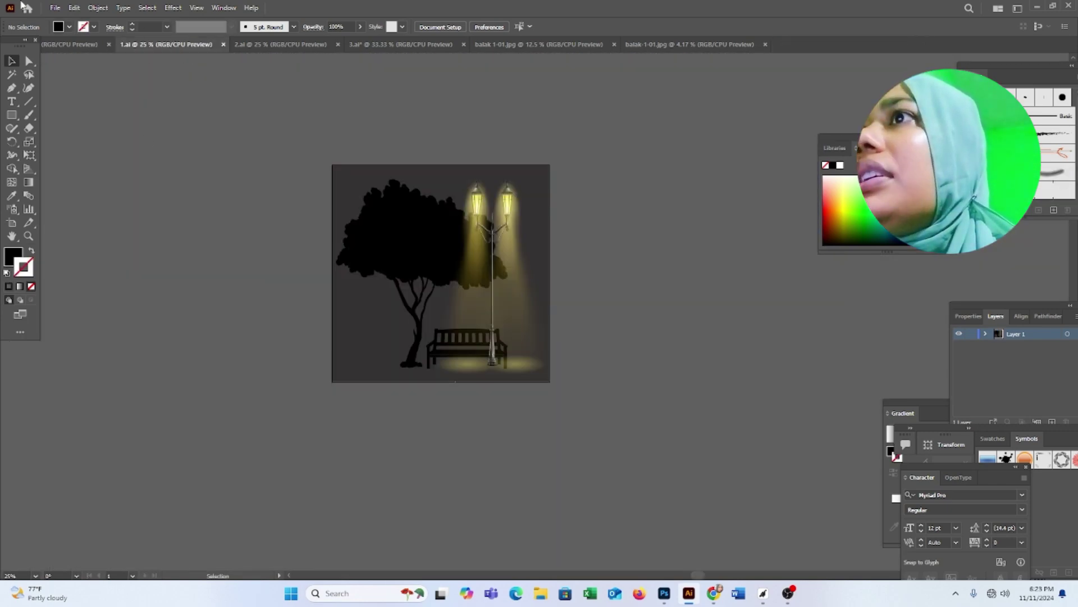
Browse to the cat page folder on Local Disk (D:) for opening a file
left_click(52, 10)
left_click(79, 47)
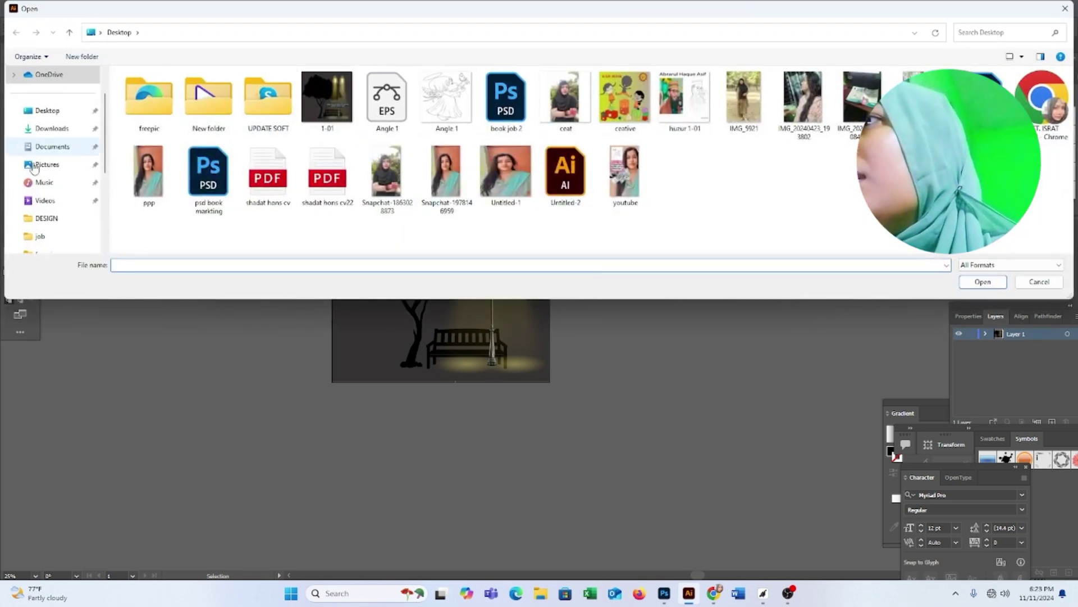
scroll(56, 225, "down", 5)
left_click(62, 209)
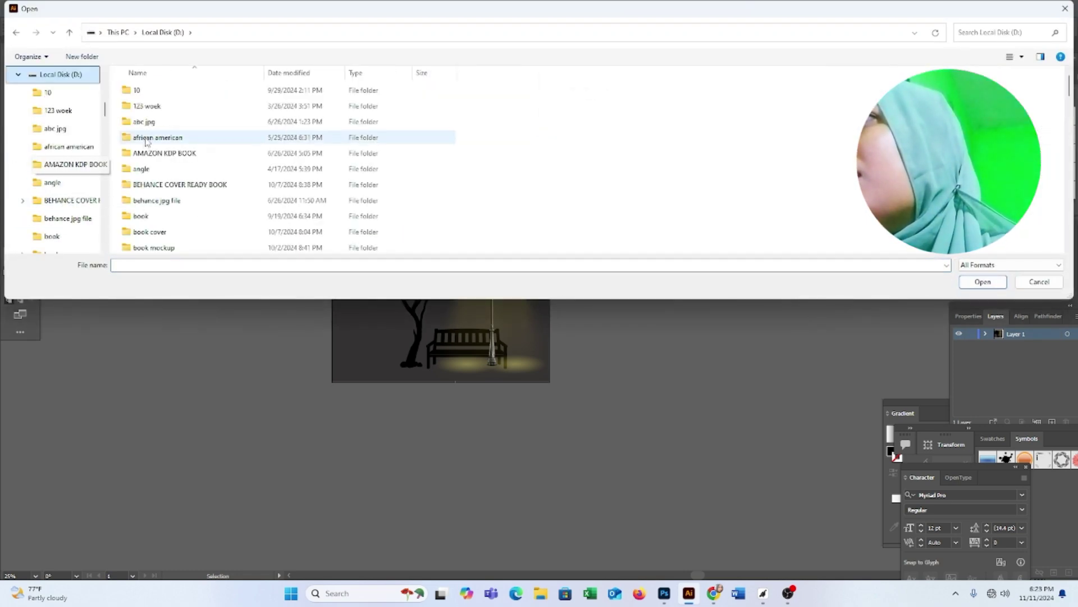
scroll(143, 139, "down", 6)
scroll(146, 141, "up", 2)
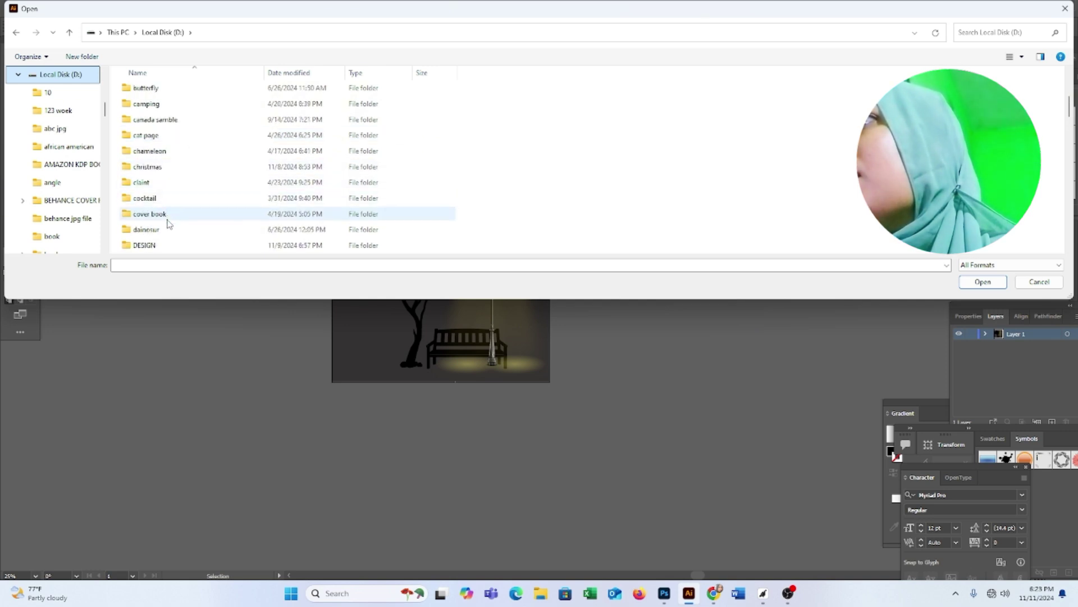
scroll(167, 233, "down", 4)
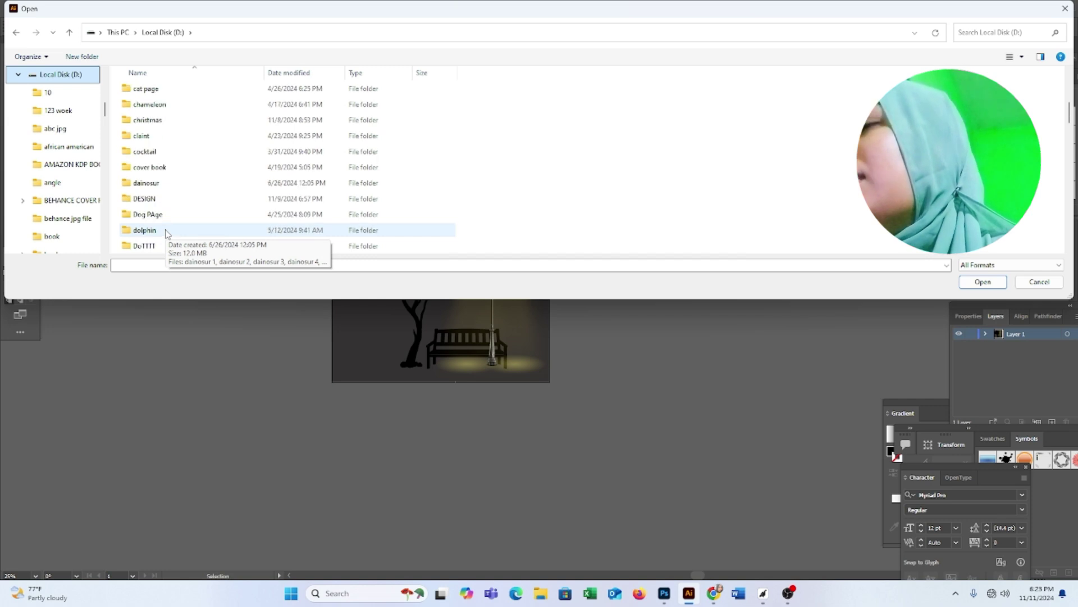
scroll(168, 233, "down", 1)
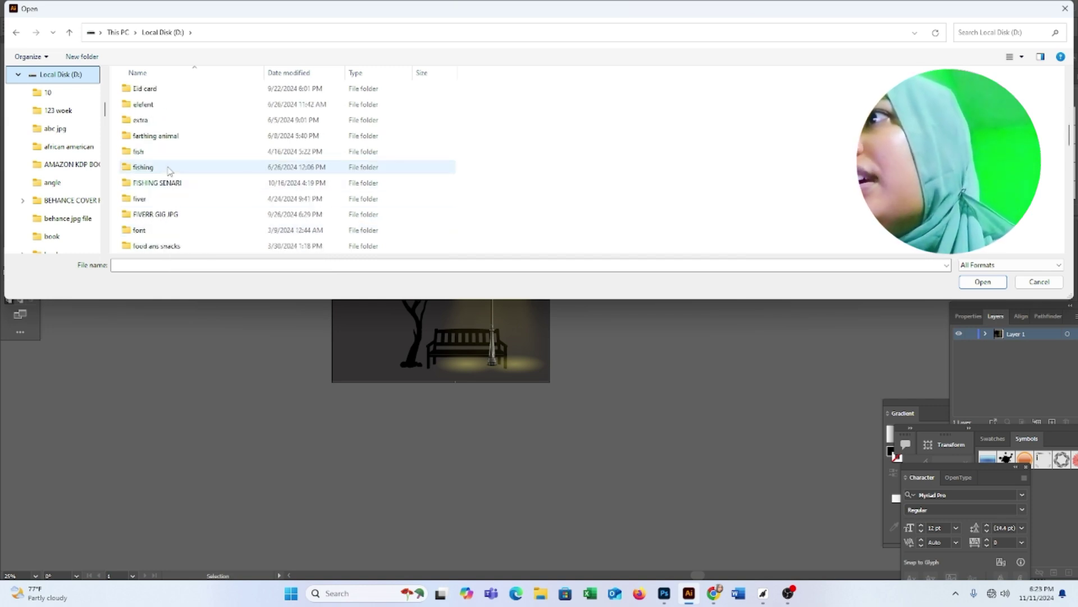
scroll(169, 172, "up", 4)
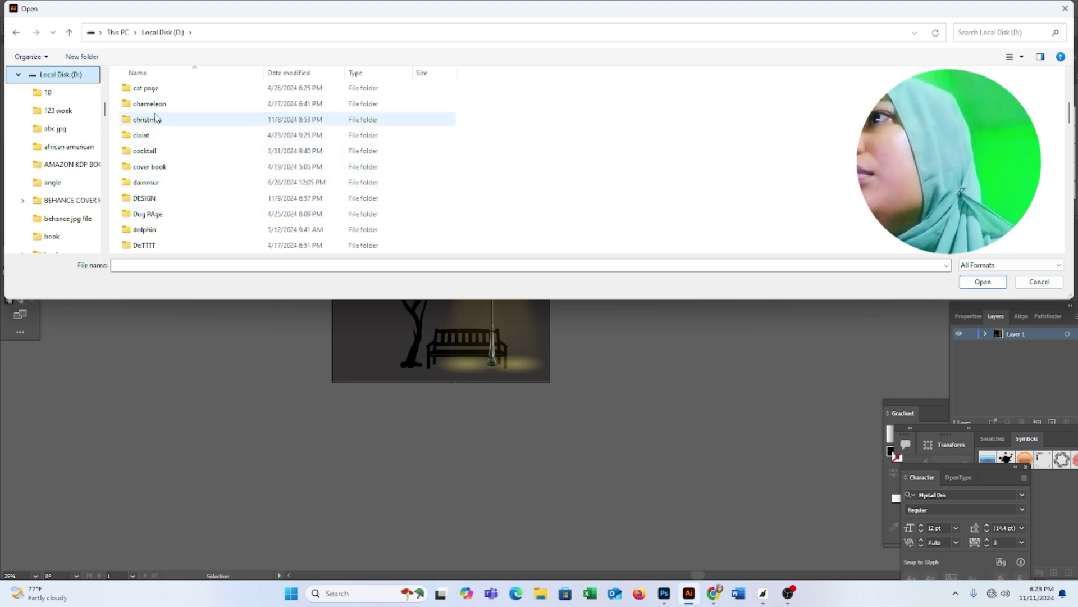
scroll(156, 118, "up", 1)
double_click(146, 135)
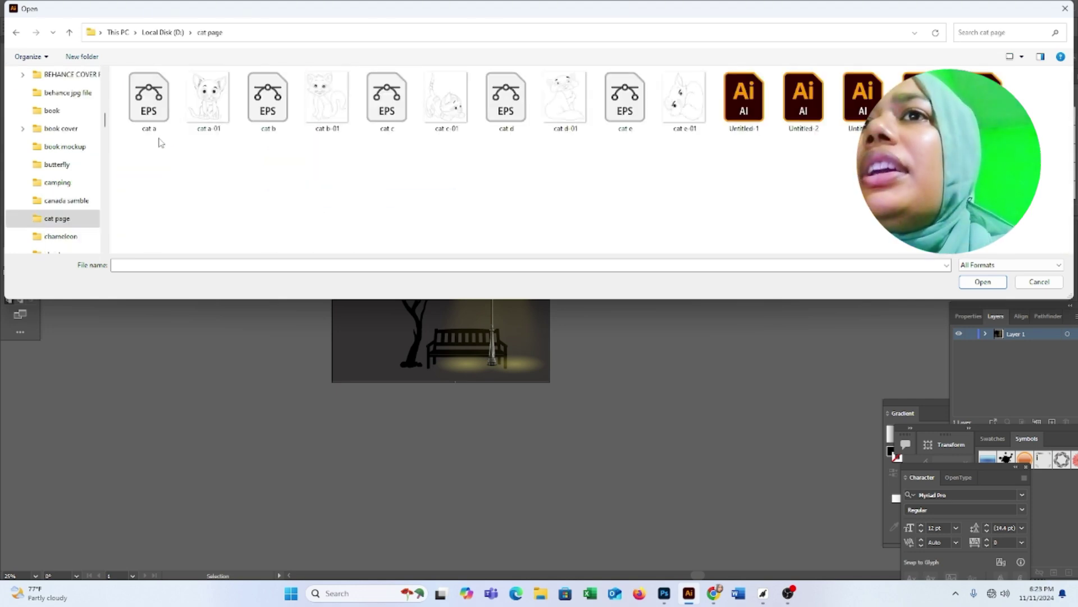
Open the cat b-01 image to check it, and close it again
left_click(331, 125)
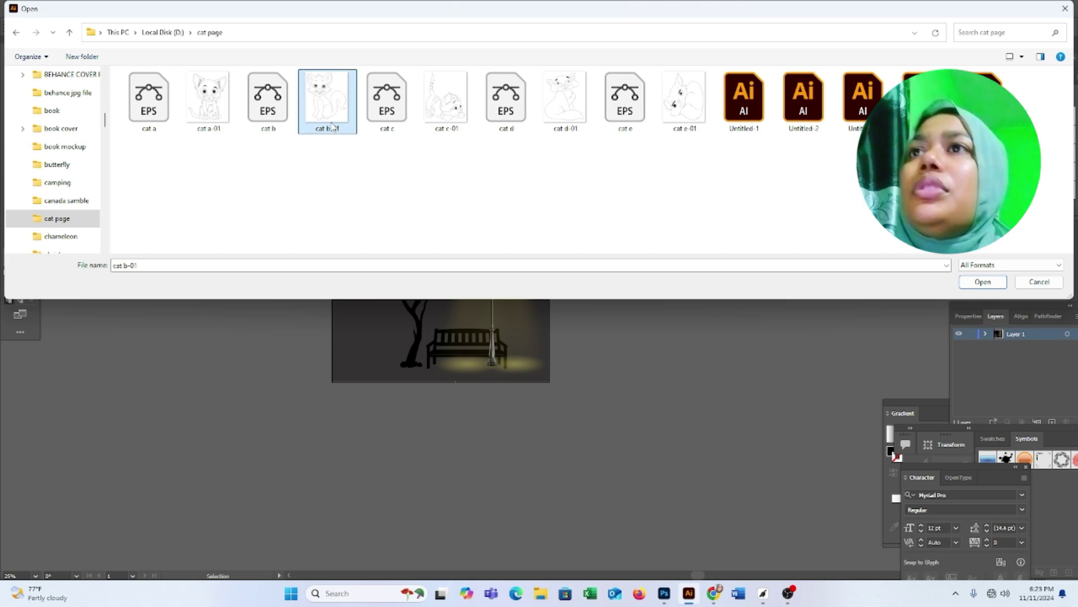
left_click(974, 281)
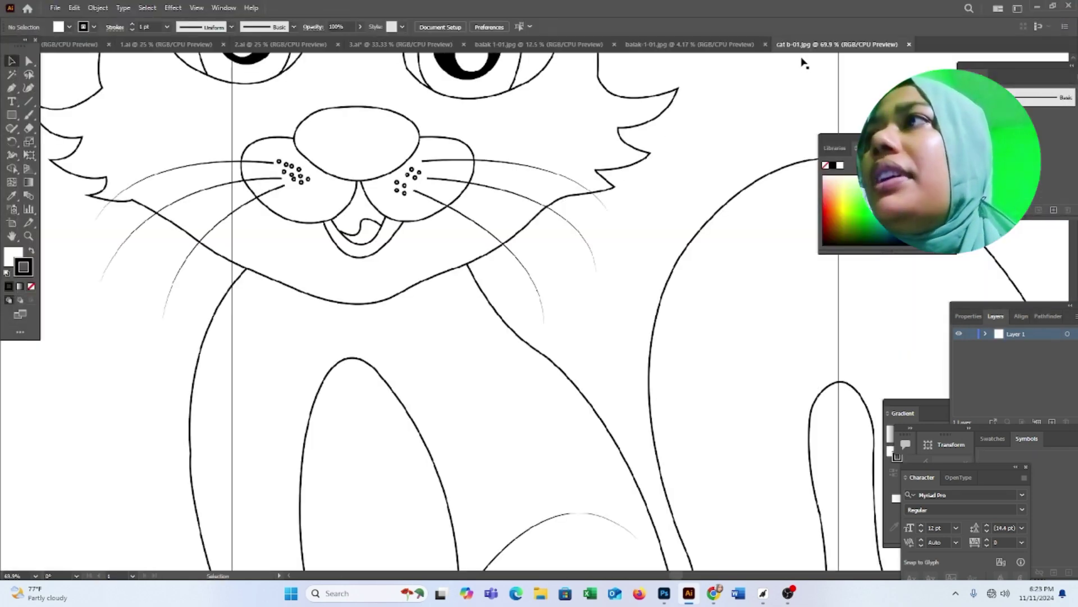
left_click(908, 44)
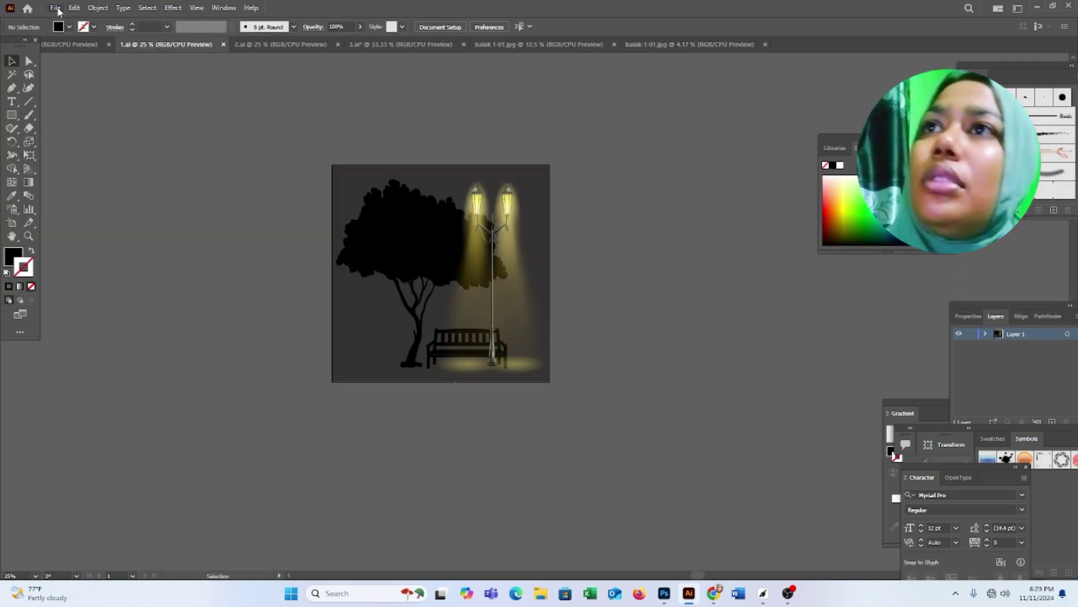
Open the Untitled-1 Illustrator file from the cat page folder and check its artwork by selecting everything
left_click(55, 8)
left_click(76, 45)
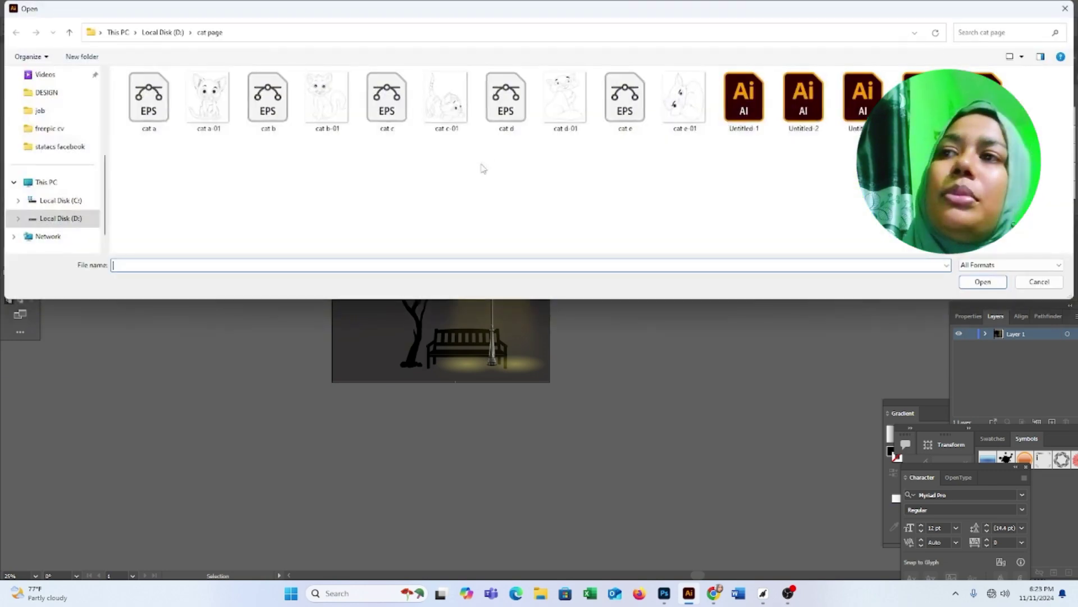
double_click(747, 113)
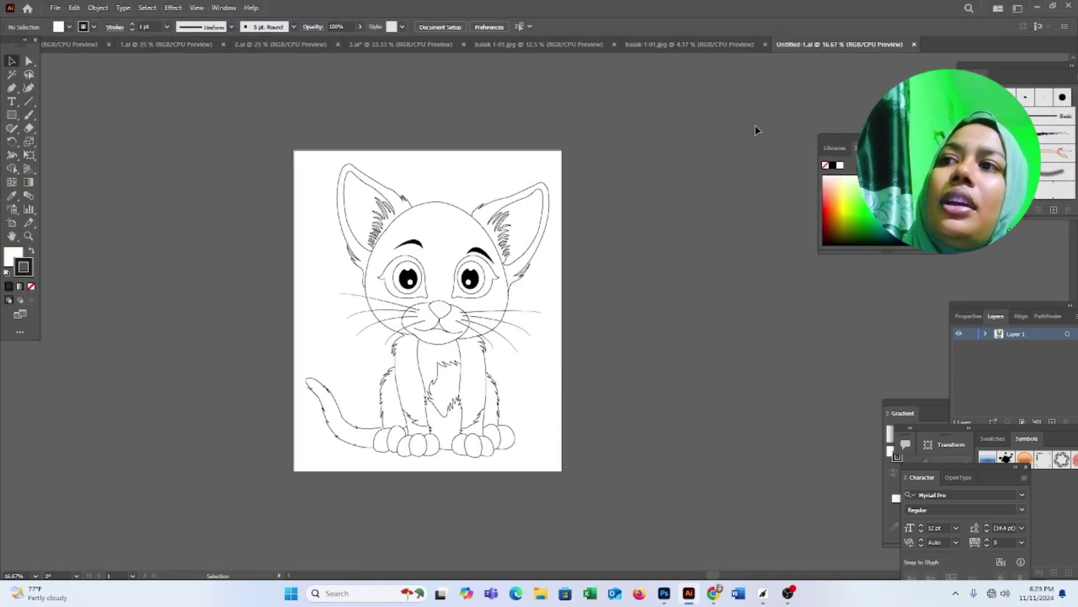
key("ctrl+a")
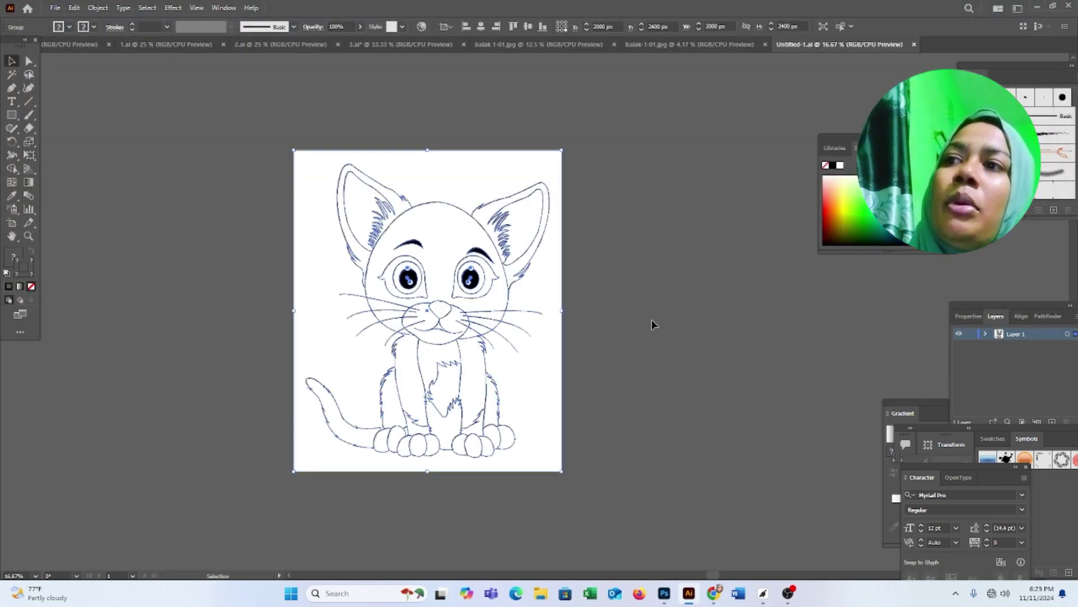
left_click(608, 224)
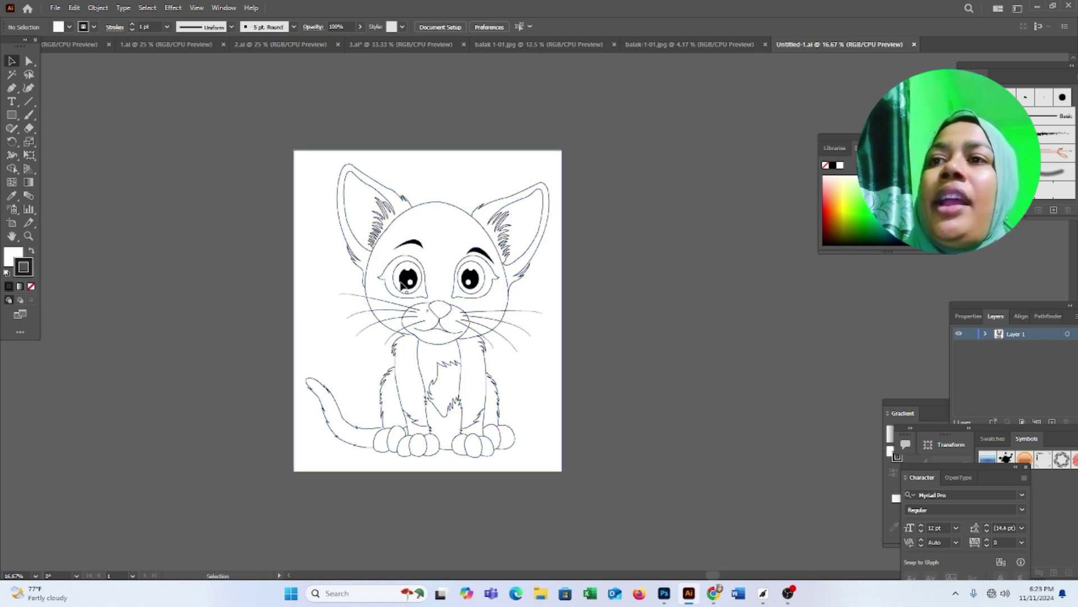
Ungroup the whole cat drawing and its white background, and clear the selection
left_click(430, 311)
right_click(612, 268)
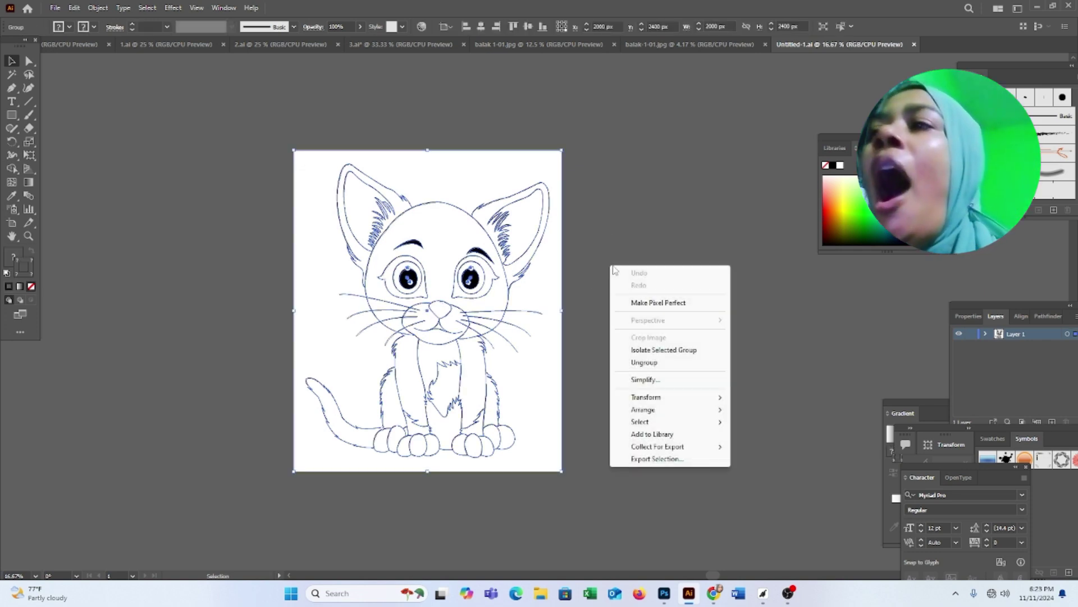
left_click(640, 363)
left_click(644, 324)
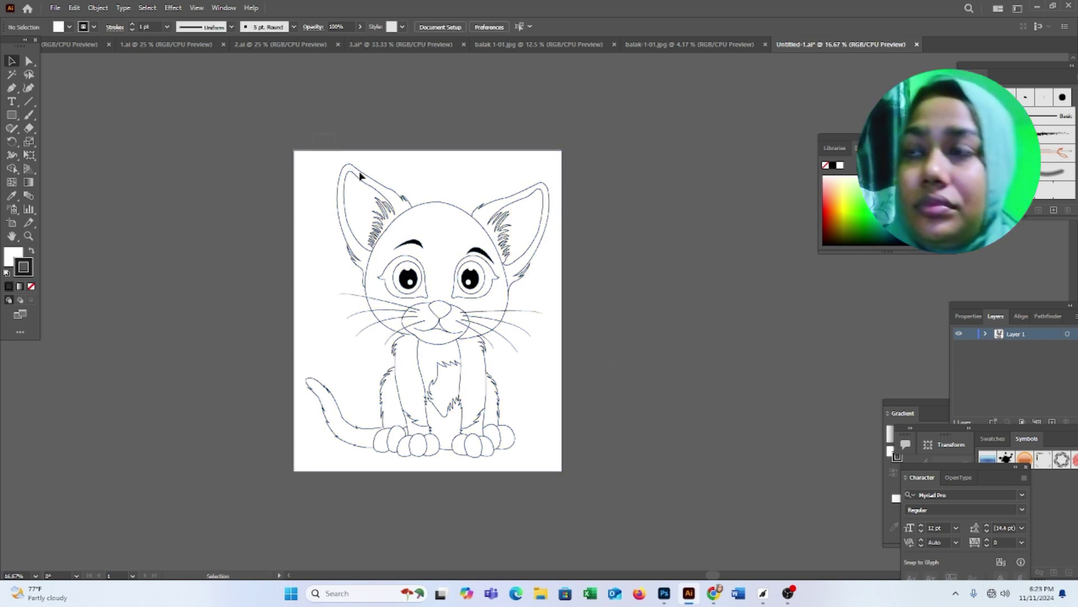
Delete the white background rectangle behind the cat, leaving only the line art on the artboard
key("ctrl+a")
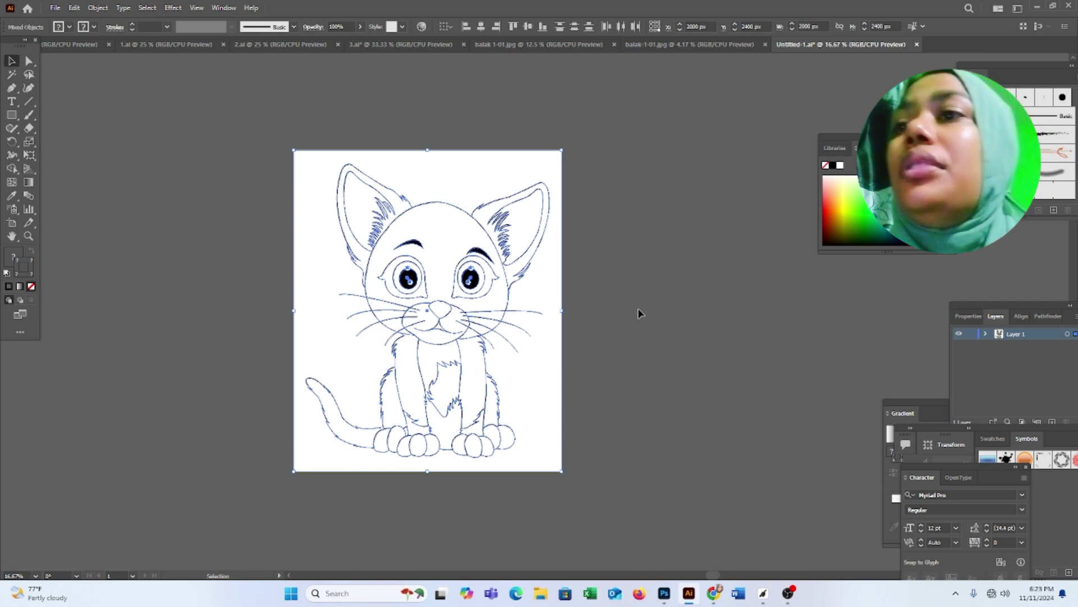
right_click(537, 363)
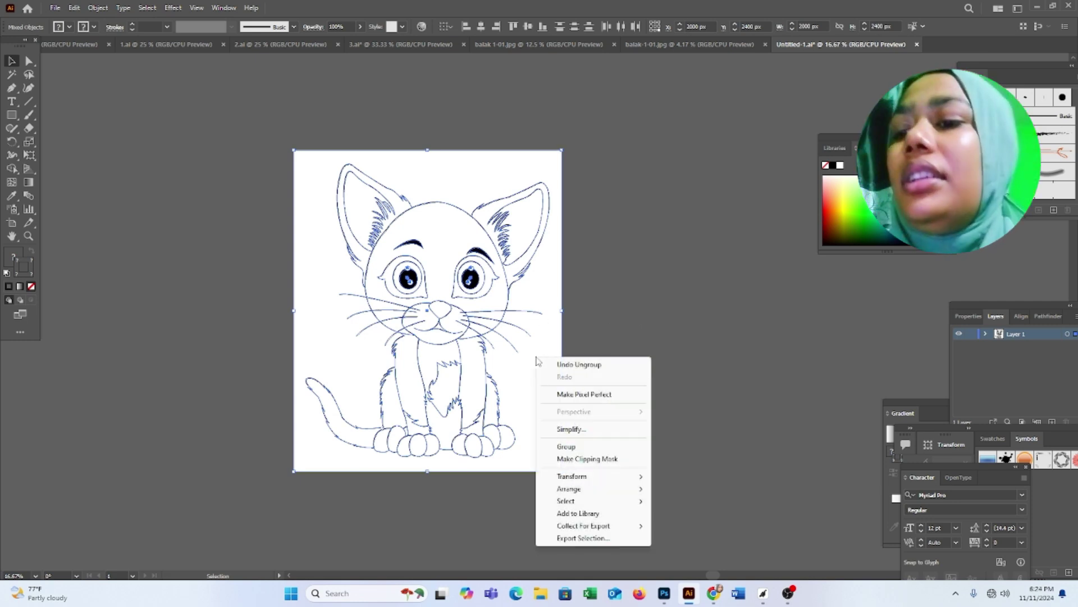
left_click(526, 365)
key("m")
mouse_move(650, 181)
left_mouse_down()
mouse_move(944, 504)
mouse_move(915, 500)
left_mouse_up()
key("Delete")
key("v")
left_click_drag(265, 183, 592, 499)
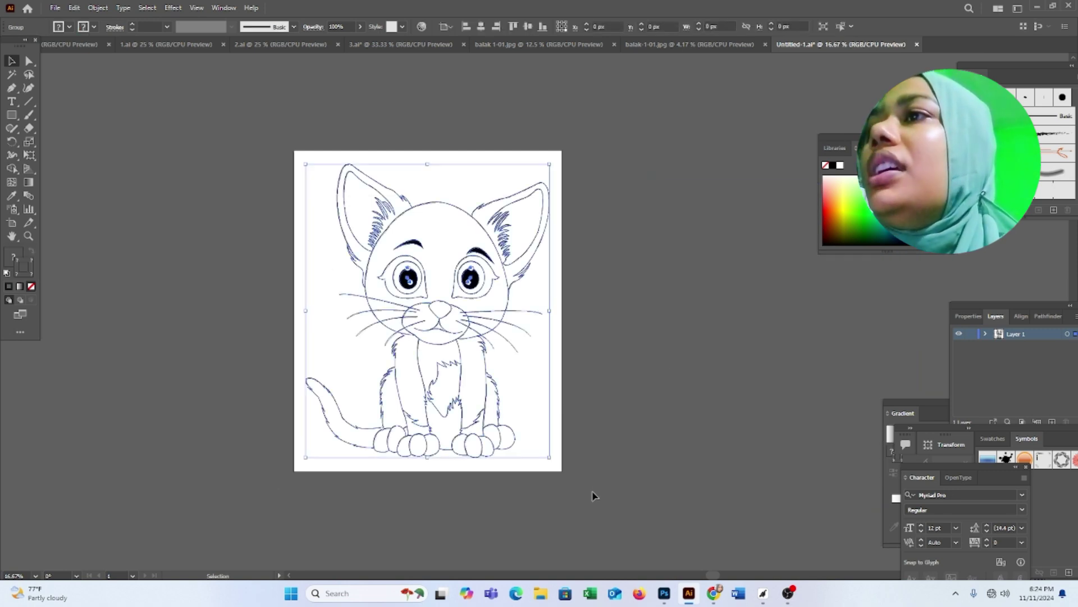
left_click(159, 132)
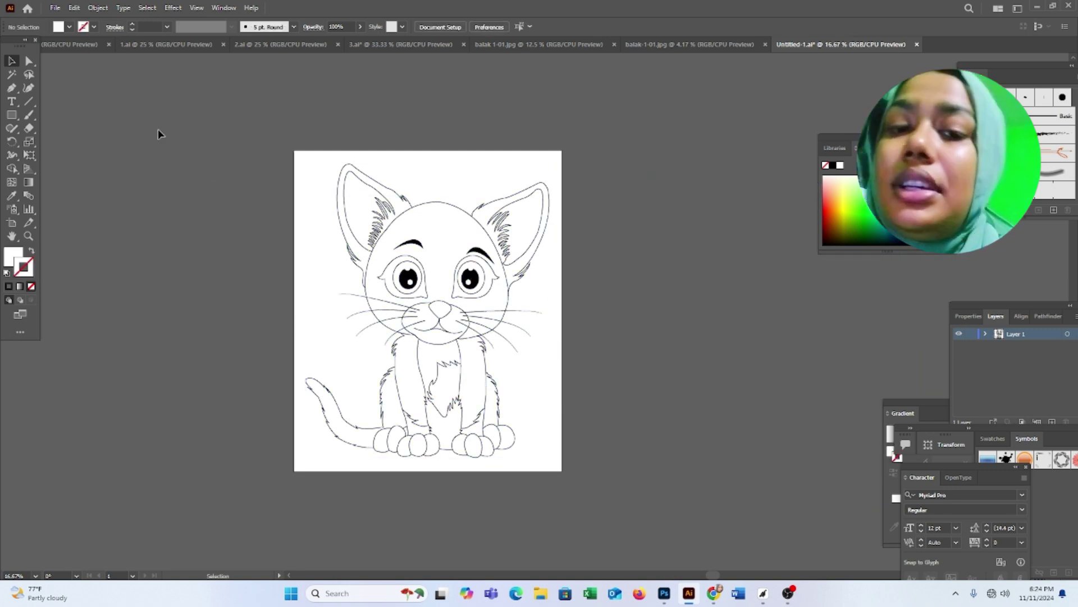
Ungroup the remaining cat line art into separate shapes and deselect it
left_click_drag(212, 144, 584, 506)
right_click(588, 363)
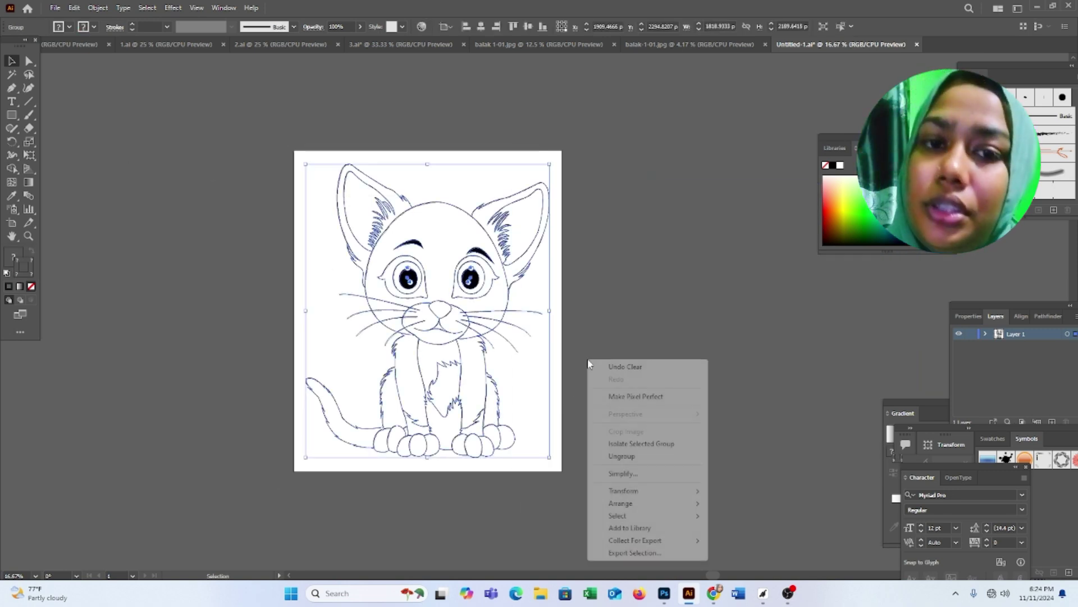
left_click(622, 456)
left_click(643, 292)
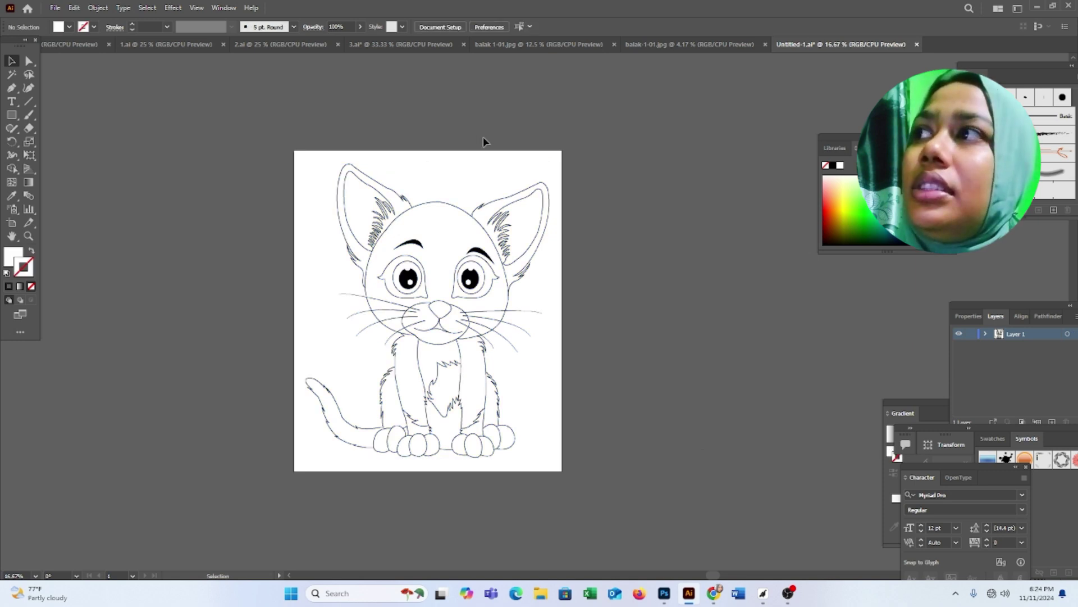
Activate the Direct Selection tool and examine the cat's ear, forehead and eye line work up close
left_click(29, 61)
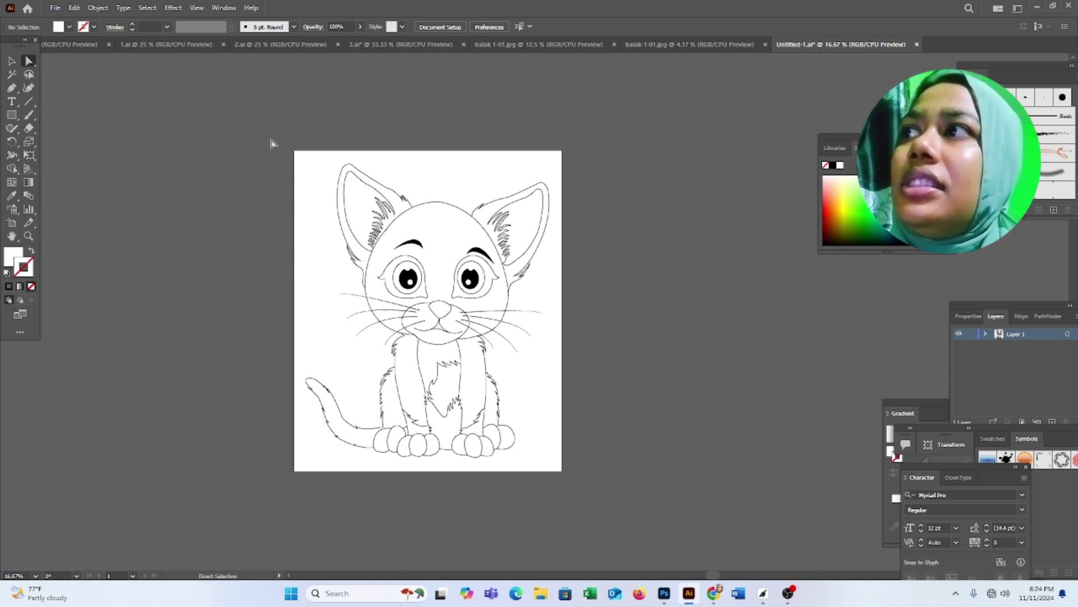
left_click(34, 61)
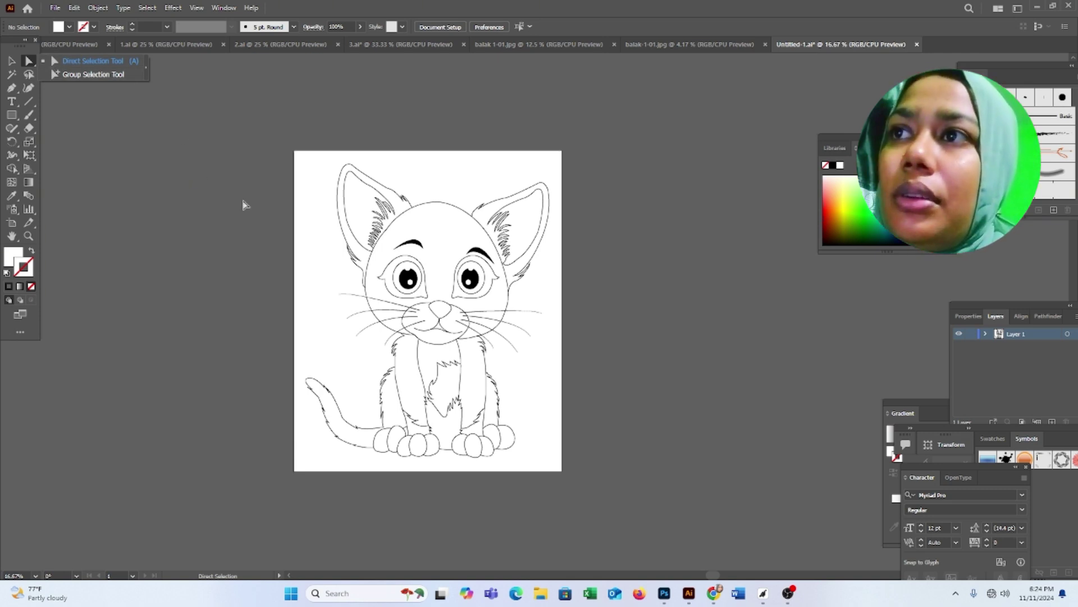
key("space")
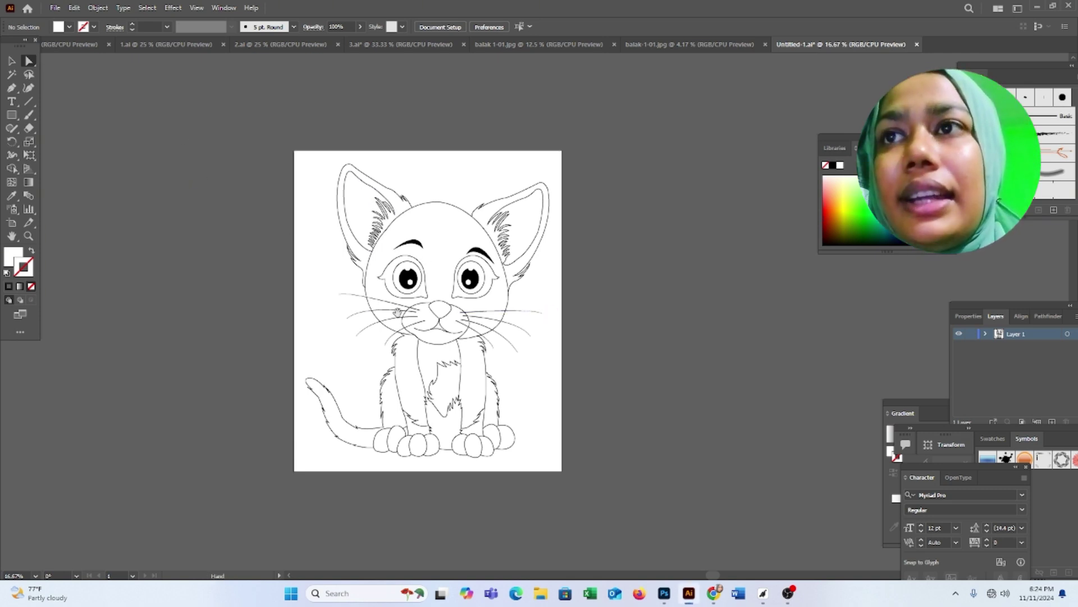
left_click_drag(359, 196, 619, 273)
left_click_drag(656, 390, 703, 399)
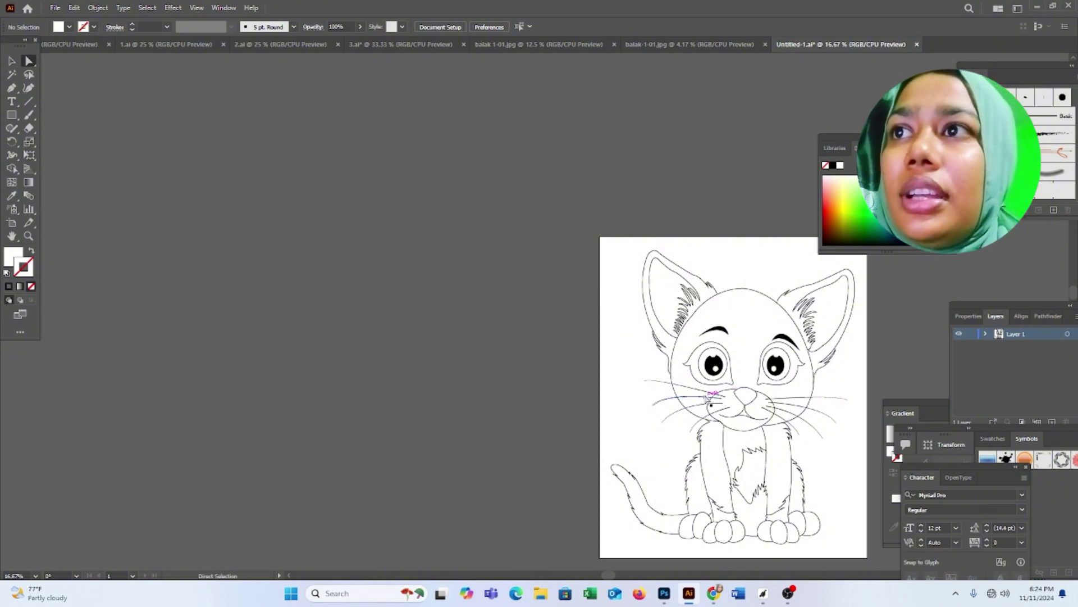
key("space")
scroll(711, 306, "up", 5)
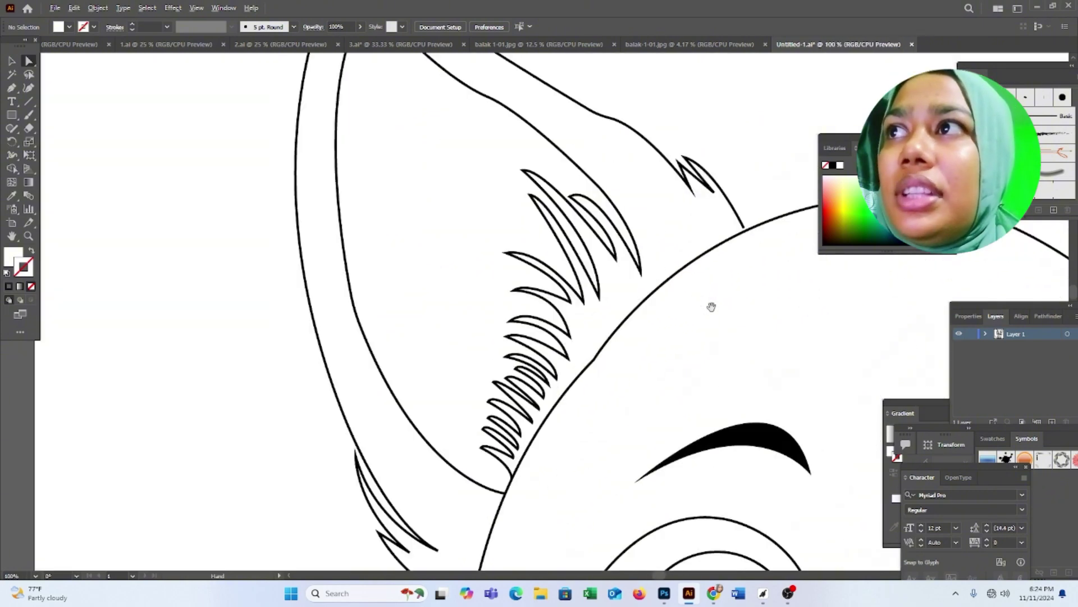
left_click_drag(640, 271, 627, 337)
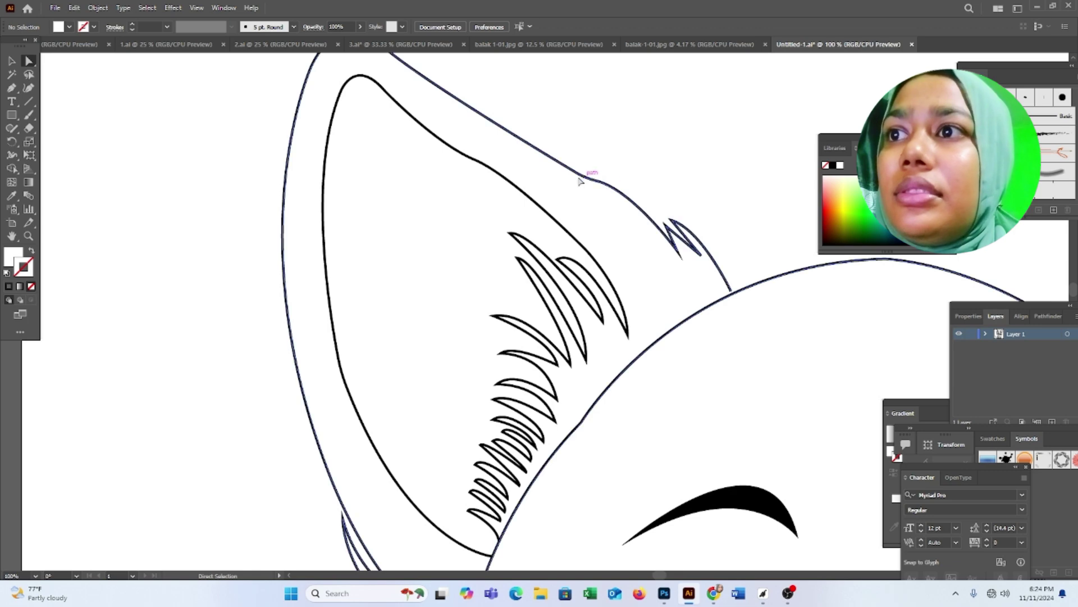
scroll(534, 242, "up", 1)
scroll(773, 375, "down", 5)
scroll(626, 315, "right", 3)
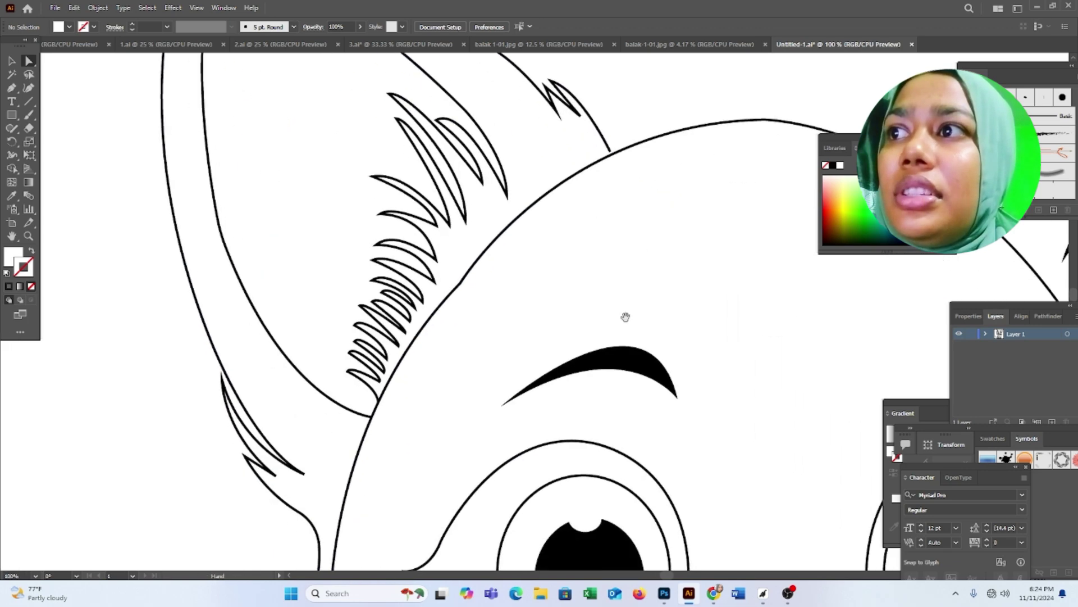
scroll(542, 320, "down", 5)
Try rounding the lower outer lash corner of the left eye outline with a radius of about 24 px, and undo it
left_click(407, 359)
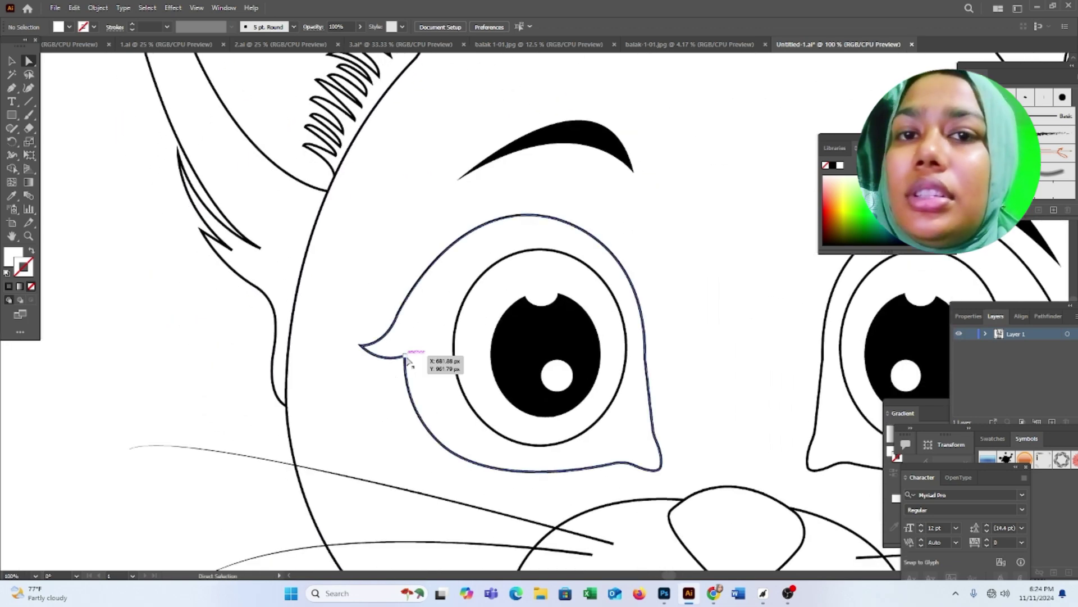
scroll(404, 357, "down", 3)
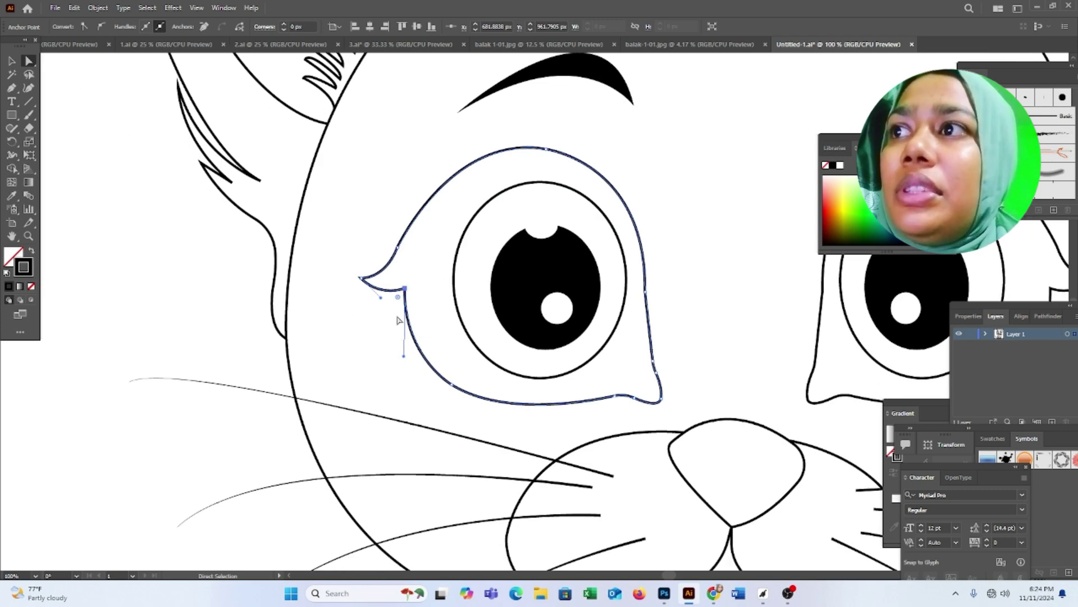
left_click_drag(382, 302, 380, 308)
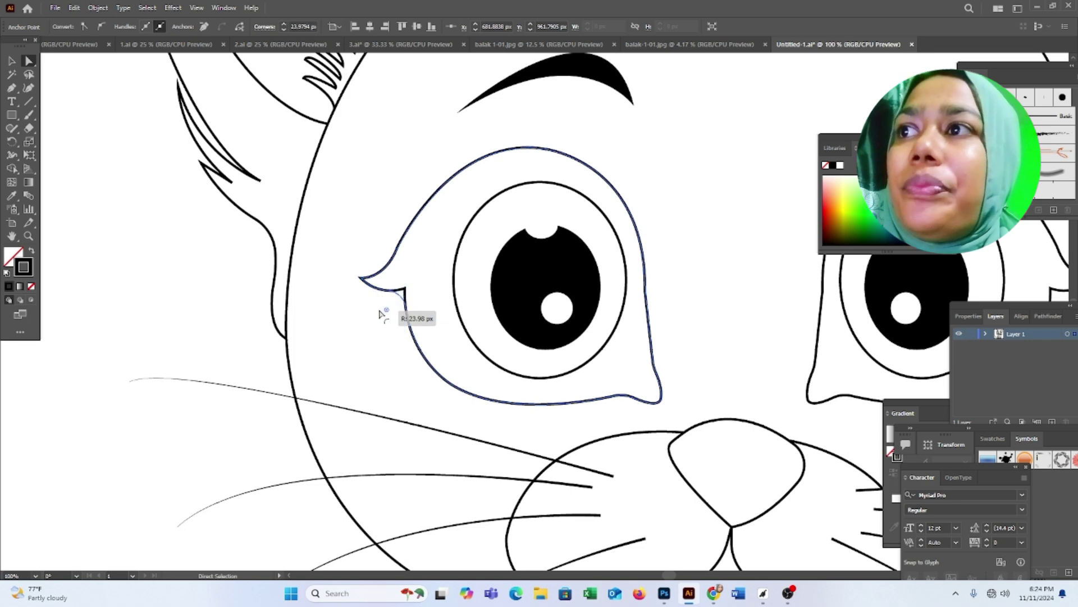
left_click(399, 309)
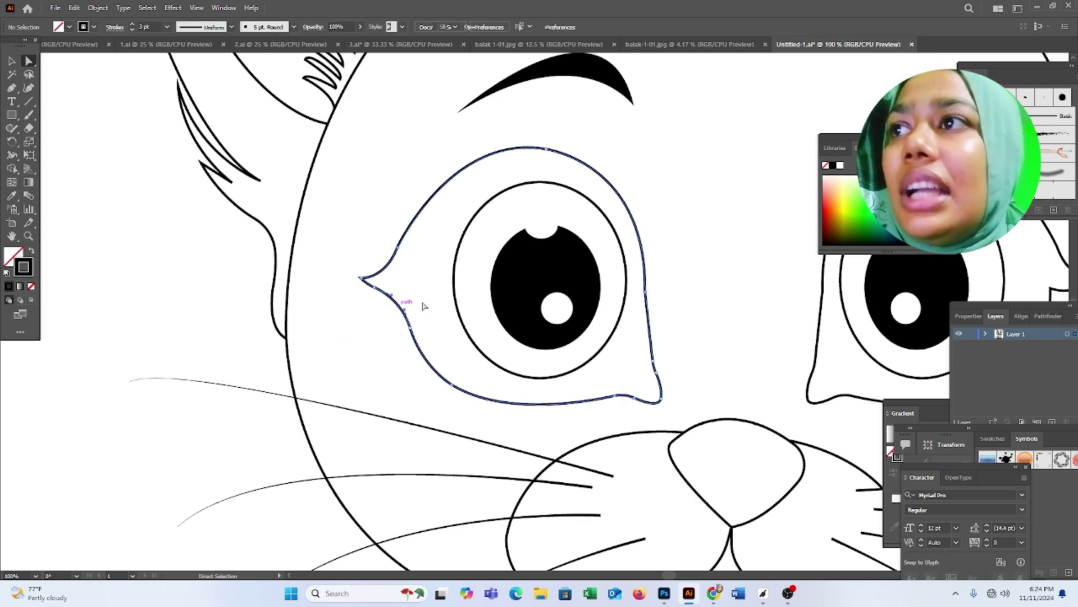
key("v")
key("ctrl+z")
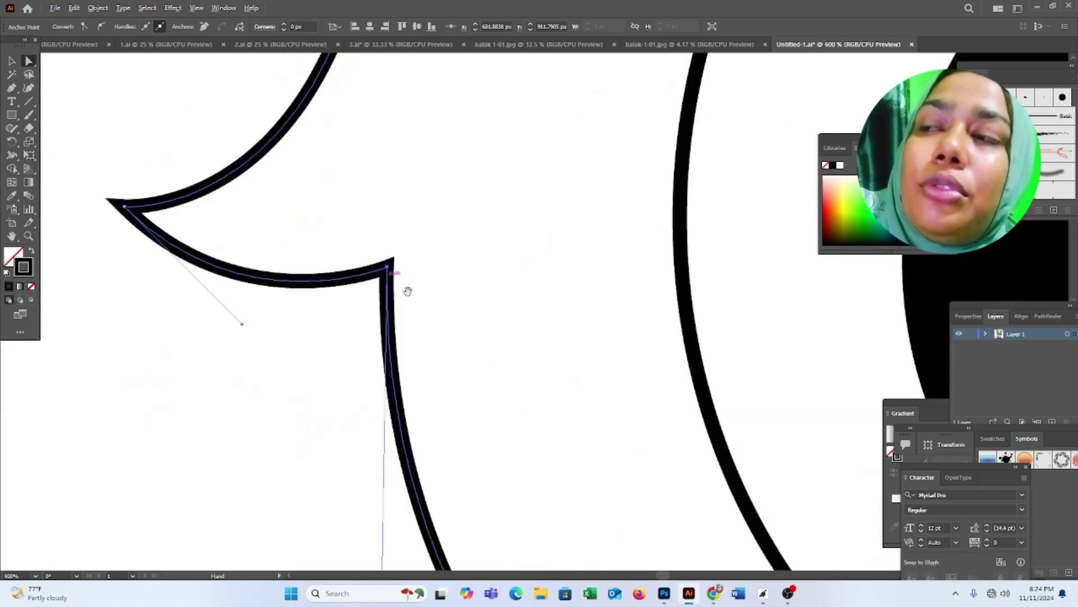
Try rounding the same eye outline corner to about 56 px and return it to a sharp corner
scroll(402, 292, "up", 5)
left_click(388, 272)
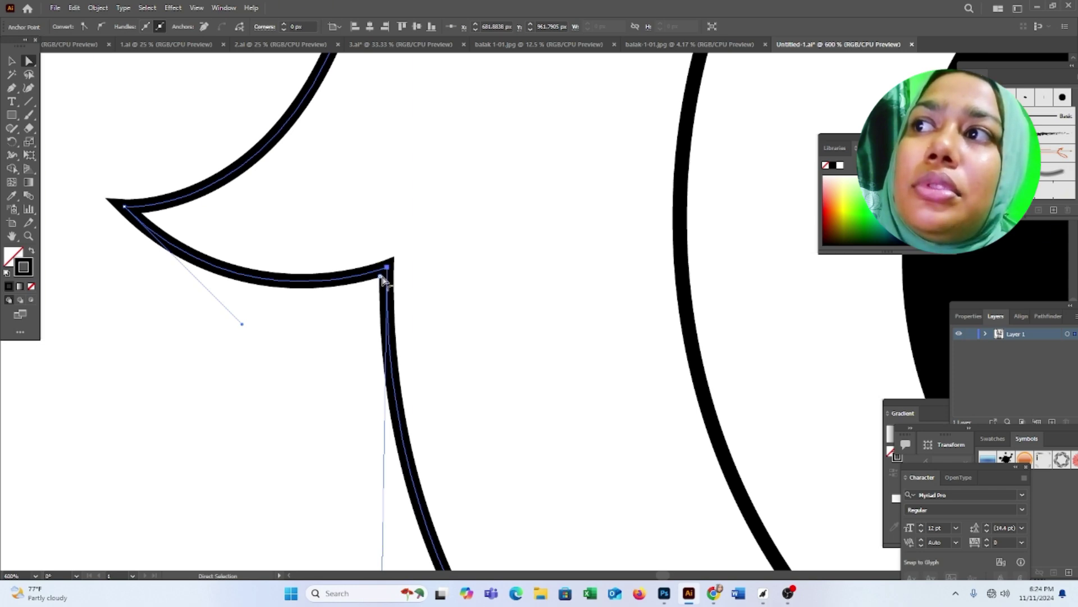
left_click_drag(382, 280, 49, 427)
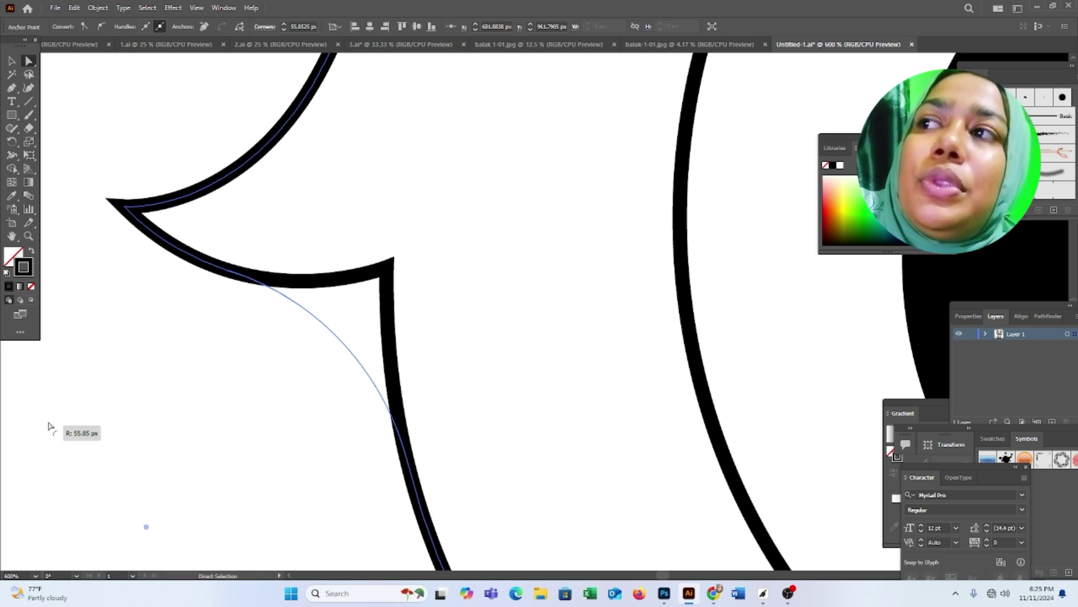
left_click_drag(49, 427, 453, 282)
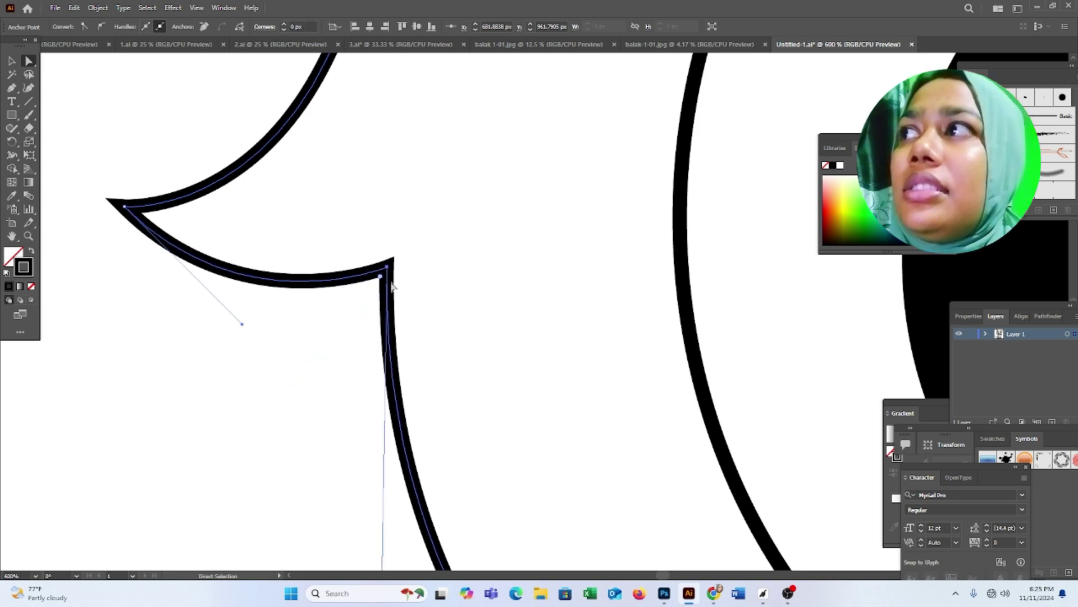
Slightly adjust the curve handle under the left eye's lash tip and deselect the outline
scroll(224, 327, "down", 3)
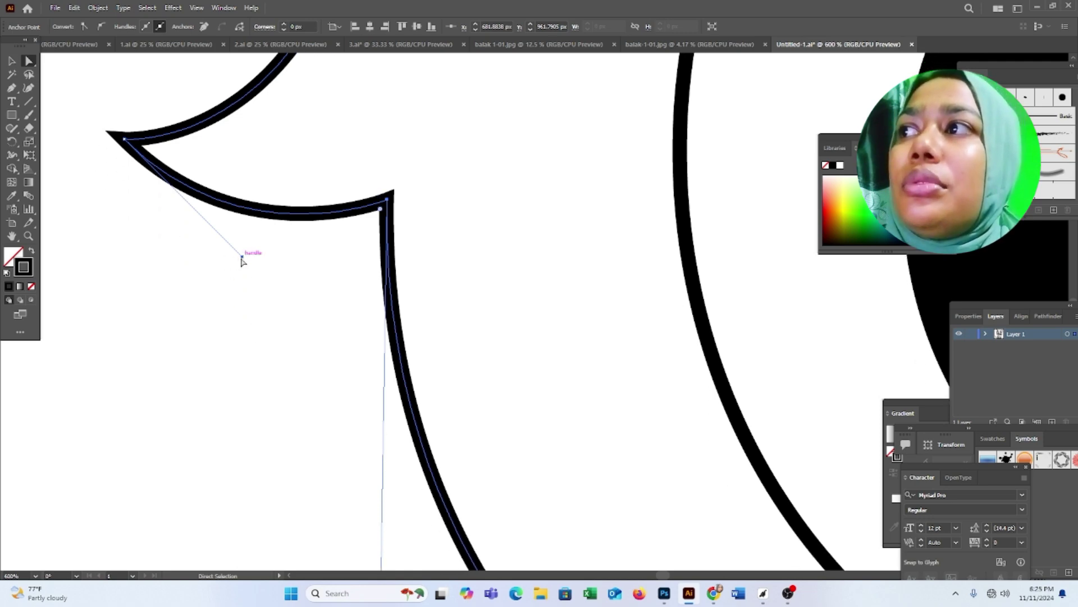
mouse_move(242, 257)
left_mouse_down()
mouse_move(180, 294)
mouse_move(49, 304)
mouse_move(176, 287)
mouse_move(265, 250)
mouse_move(233, 260)
left_mouse_up()
left_click(275, 294)
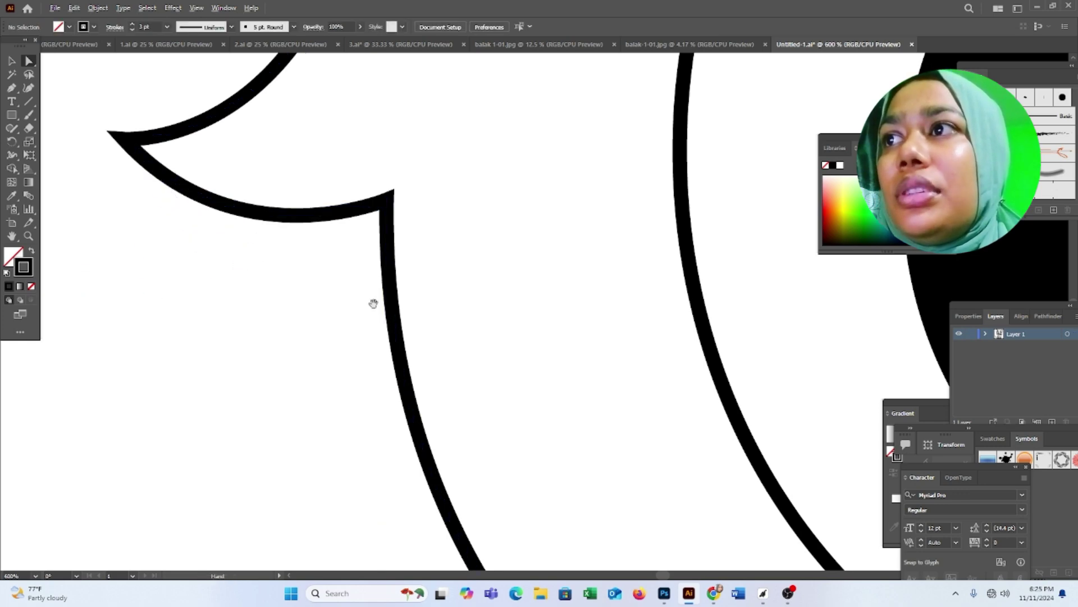
Examine the nose, mouth, chest and paw outlines for corners and curves that may need correcting
scroll(374, 304, "down", 7)
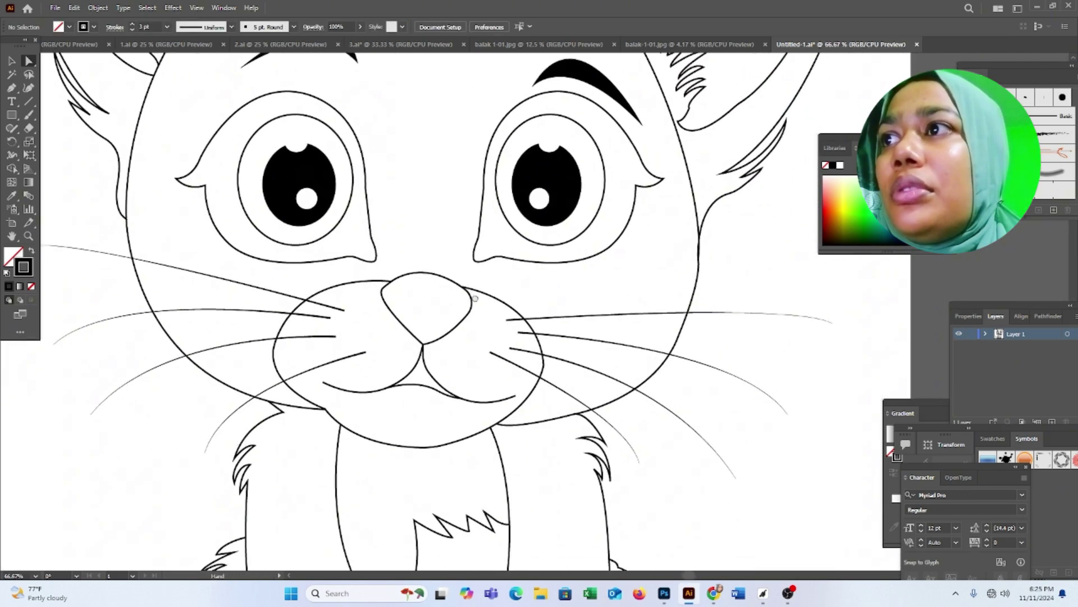
scroll(382, 270, "up", 5)
scroll(348, 270, "up", 2)
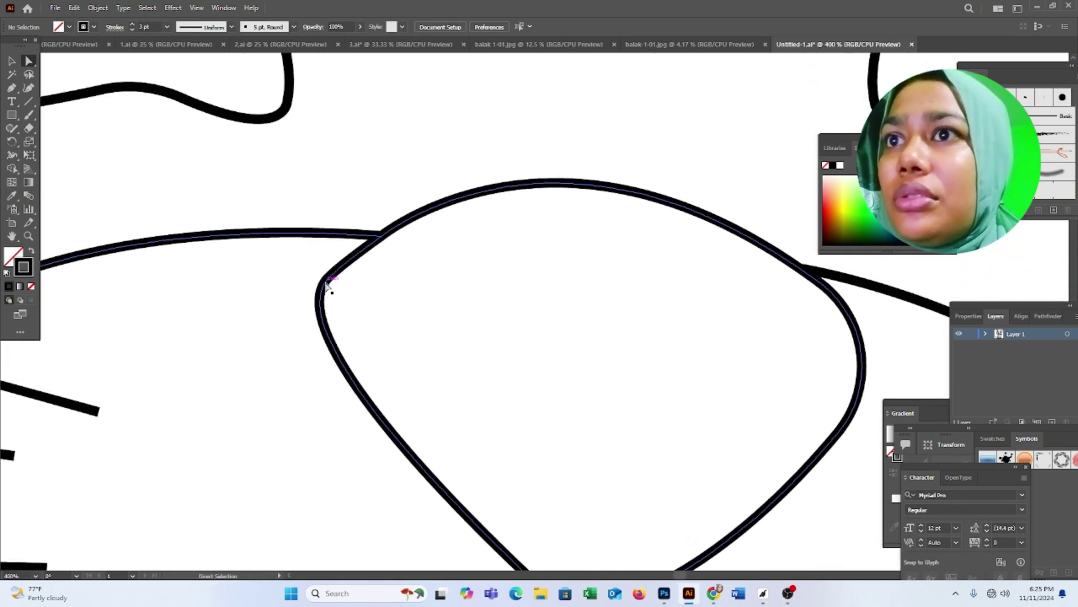
left_click(328, 284)
left_click(595, 352)
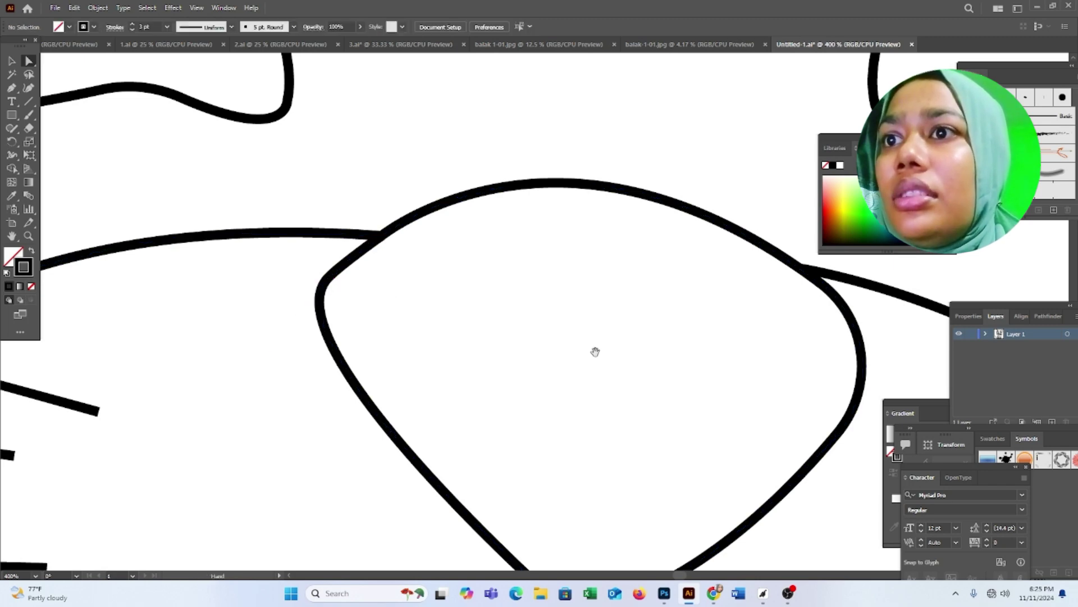
scroll(595, 351, "down", 4)
scroll(592, 346, "down", 3)
scroll(576, 335, "up", 4)
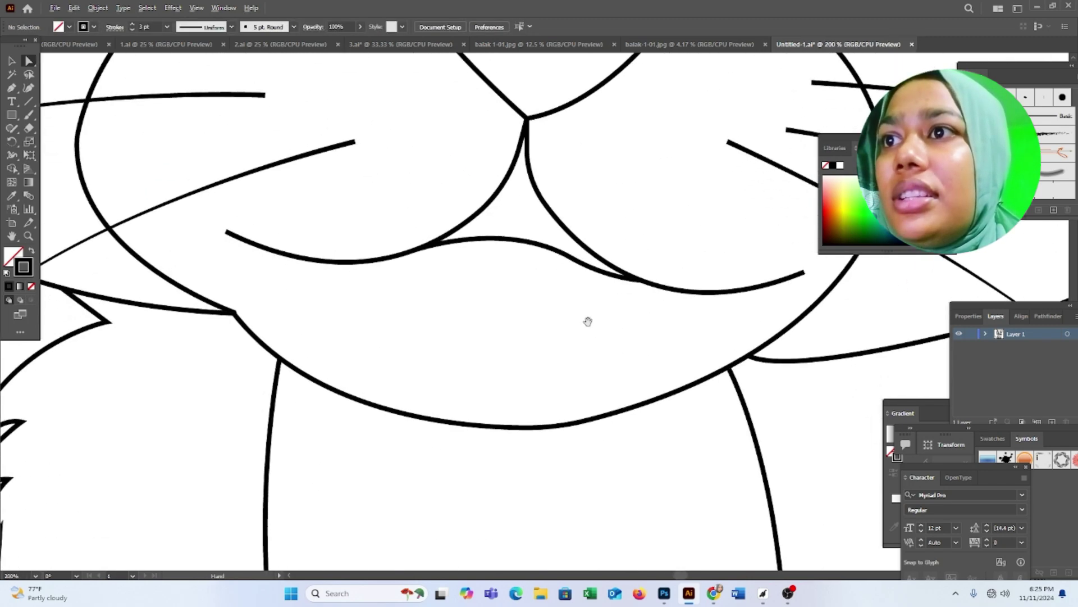
scroll(588, 321, "down", 3)
scroll(532, 369, "down", 2)
scroll(525, 348, "down", 2)
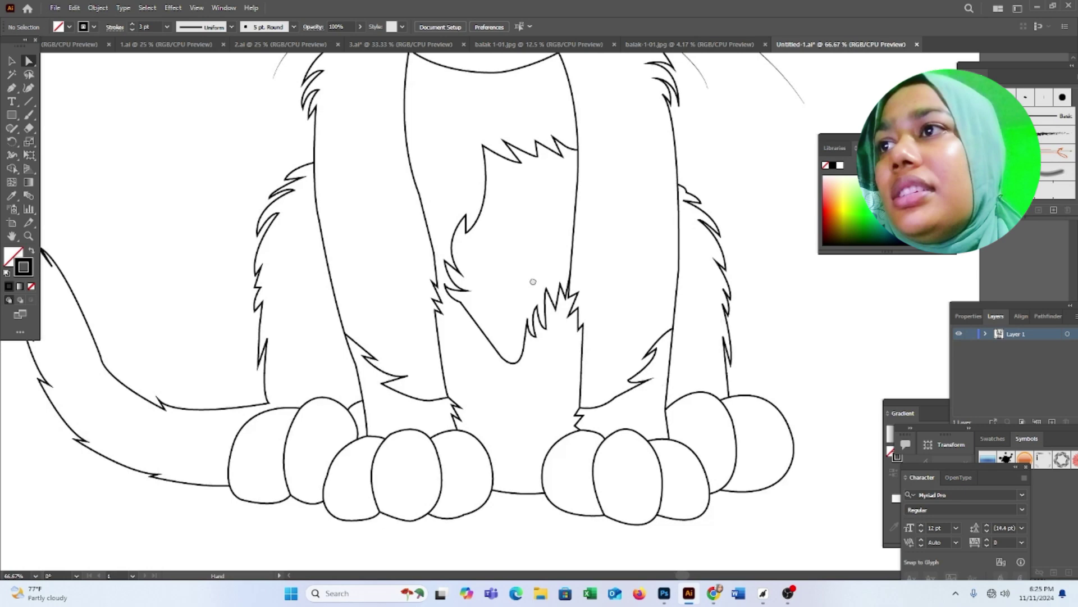
Round the two left-pointing corners of the zigzag fur line just above the right front paw, and deselect it
scroll(533, 282, "down", 1)
scroll(506, 354, "up", 7)
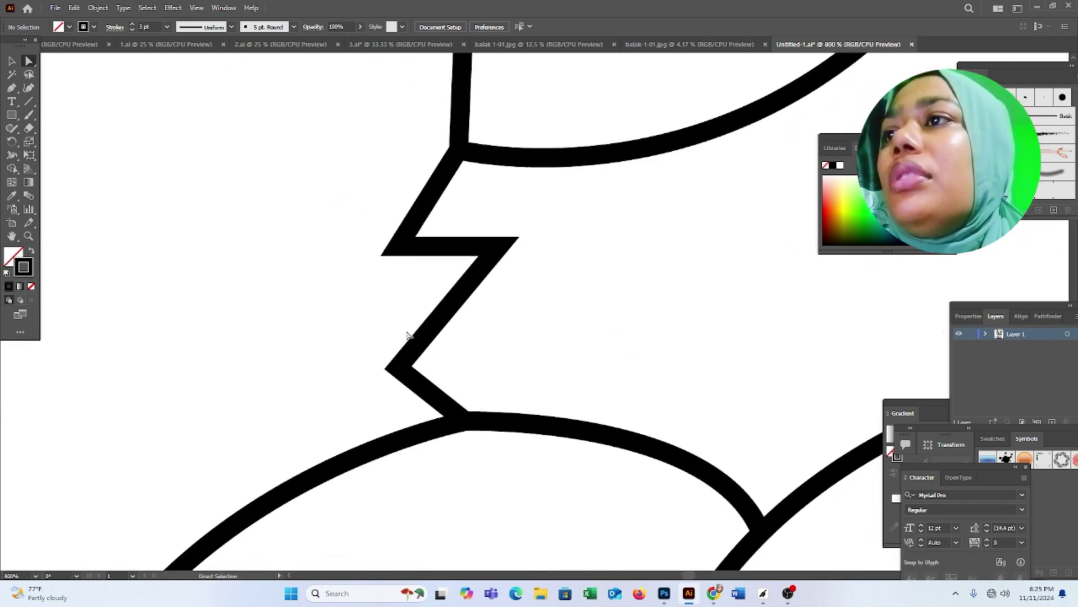
left_click(396, 373)
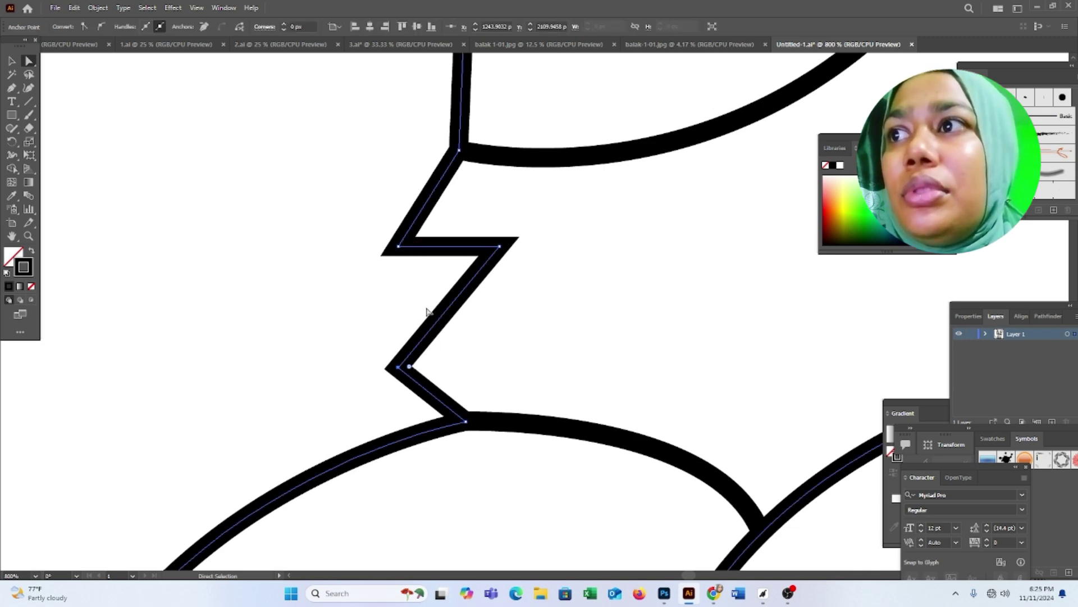
left_click(402, 245)
left_click_drag(408, 245, 423, 243)
left_click(532, 268)
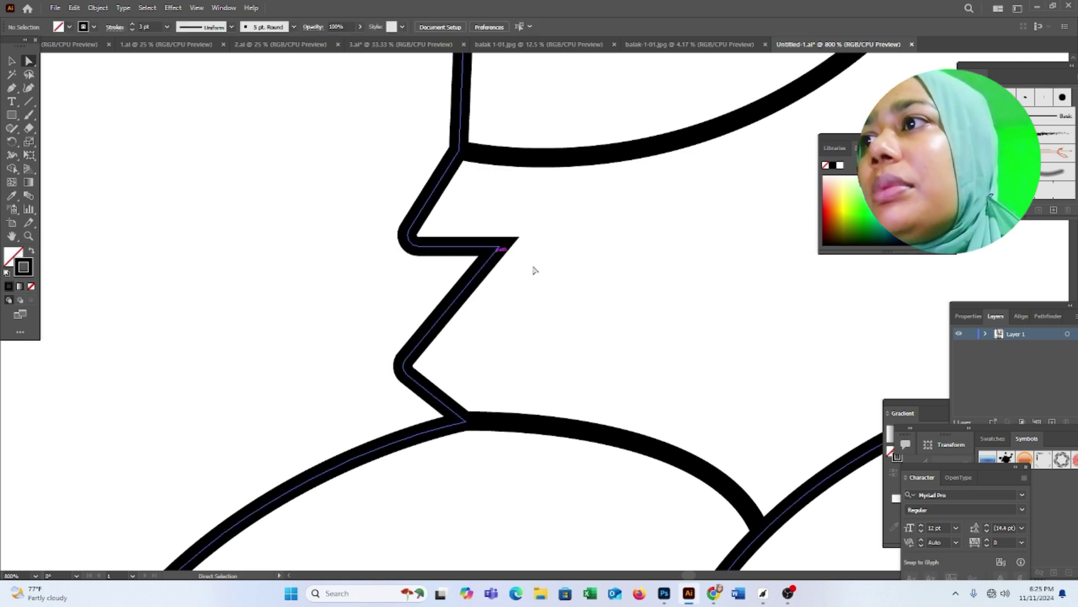
Move the end point of the short arc behind the left front leg away from the leg line, leaving a small gap
scroll(450, 272, "down", 5)
scroll(451, 274, "down", 2)
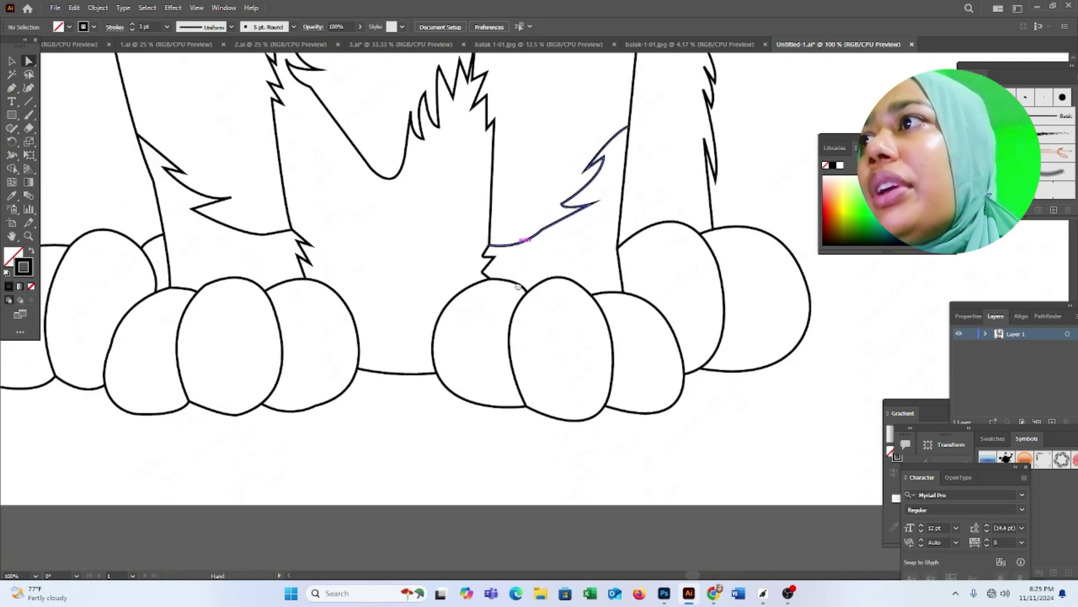
left_click_drag(246, 313, 396, 359)
scroll(340, 345, "up", 4)
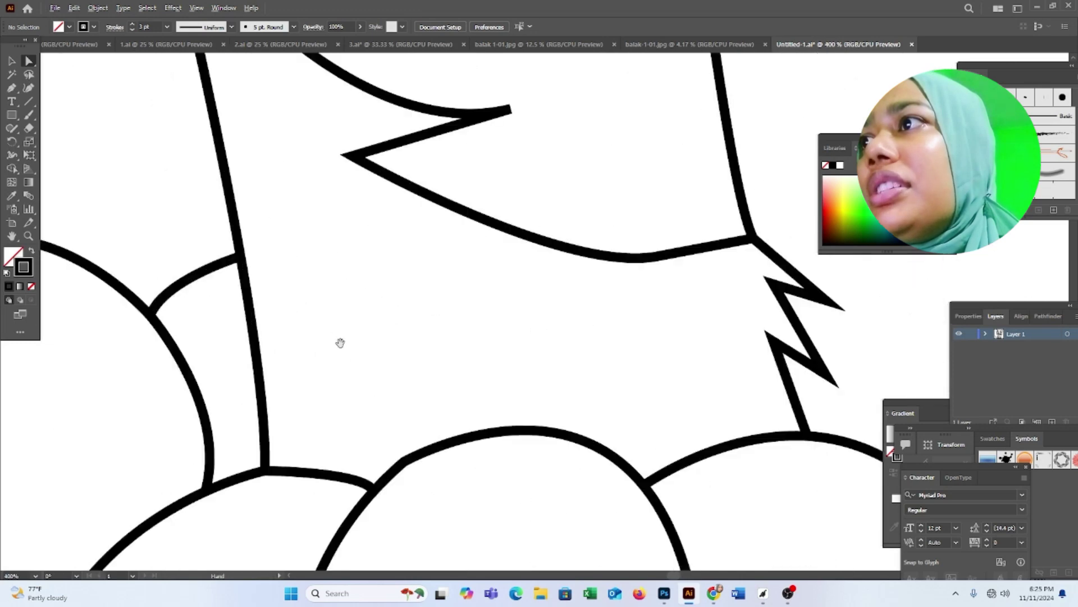
left_click(228, 266)
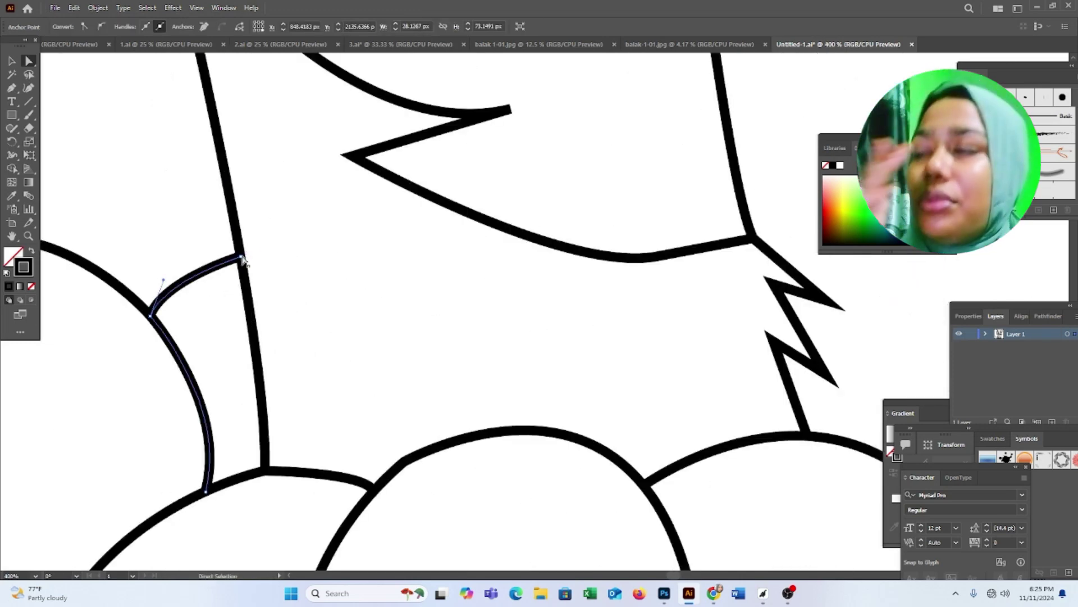
left_click_drag(240, 257, 219, 265)
left_click(216, 249)
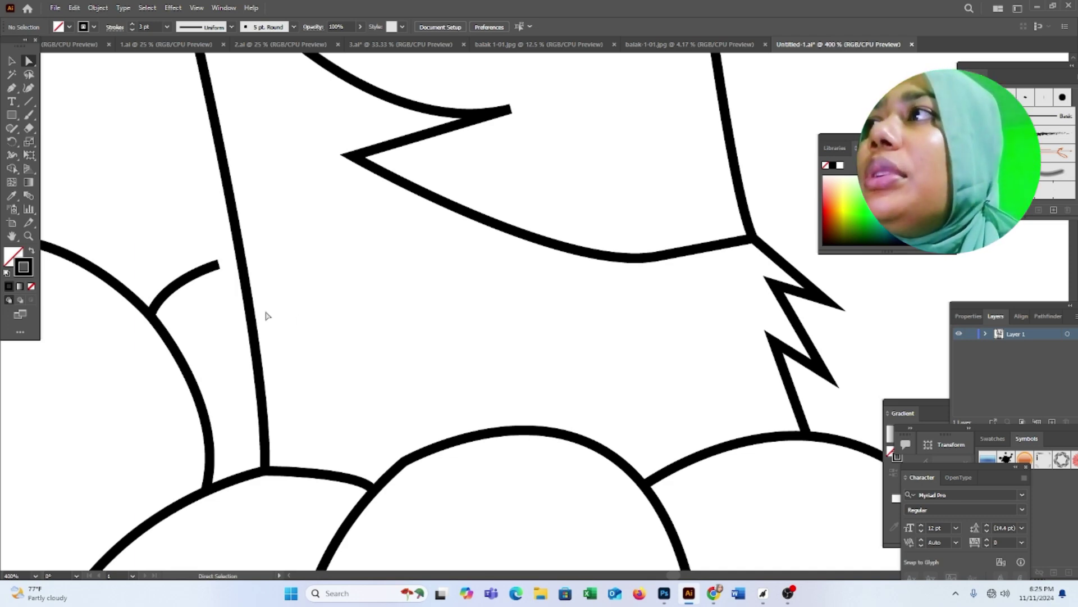
Move the short arc's end point back so it meets the left front leg line, and deselect it
left_click(205, 271)
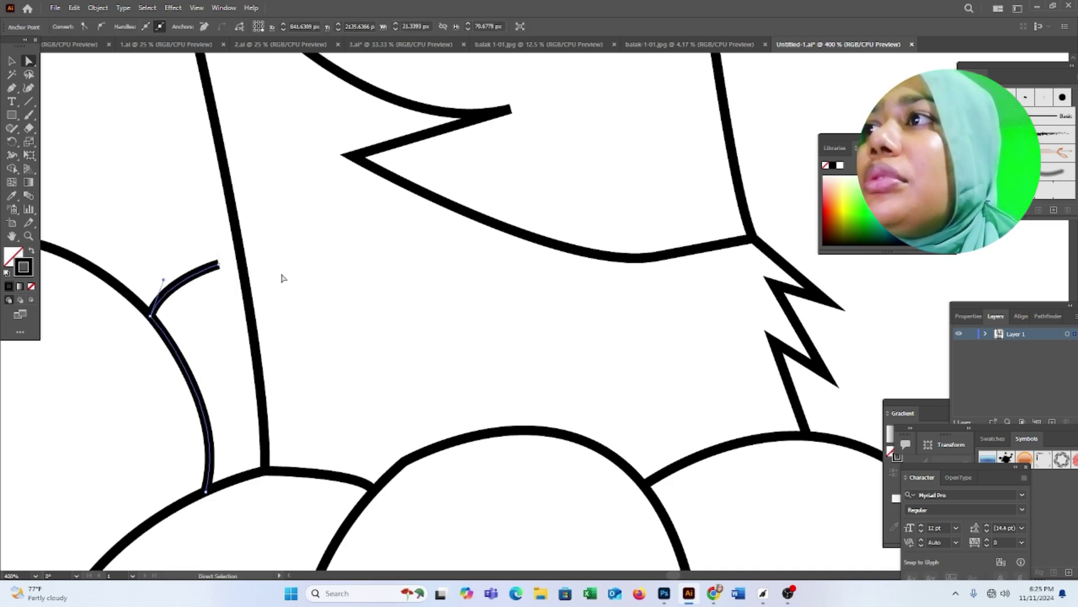
left_click(220, 267)
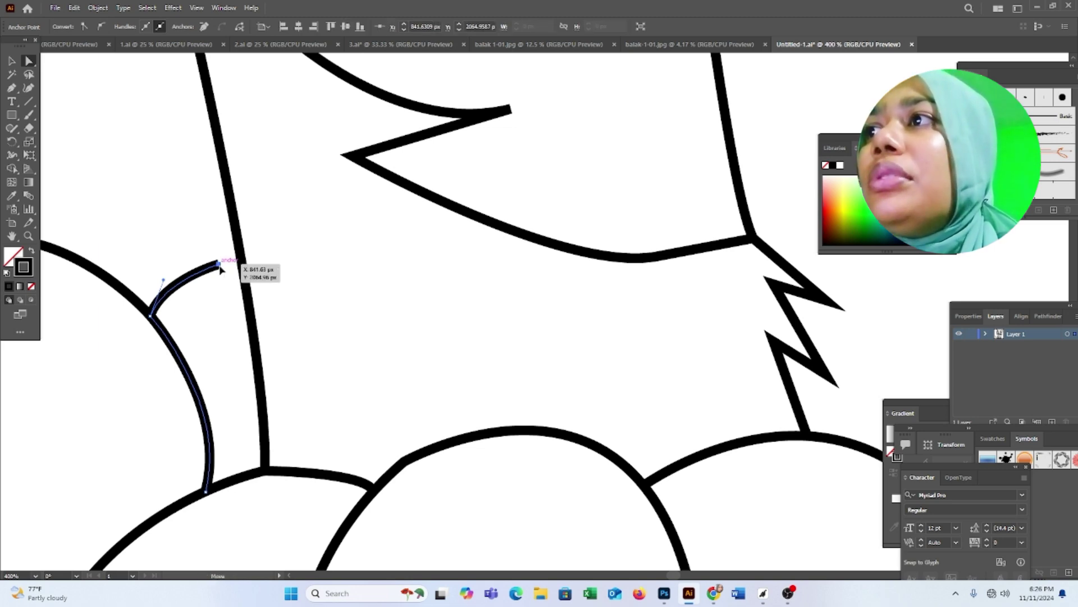
left_click_drag(220, 267, 240, 254)
left_click(423, 245)
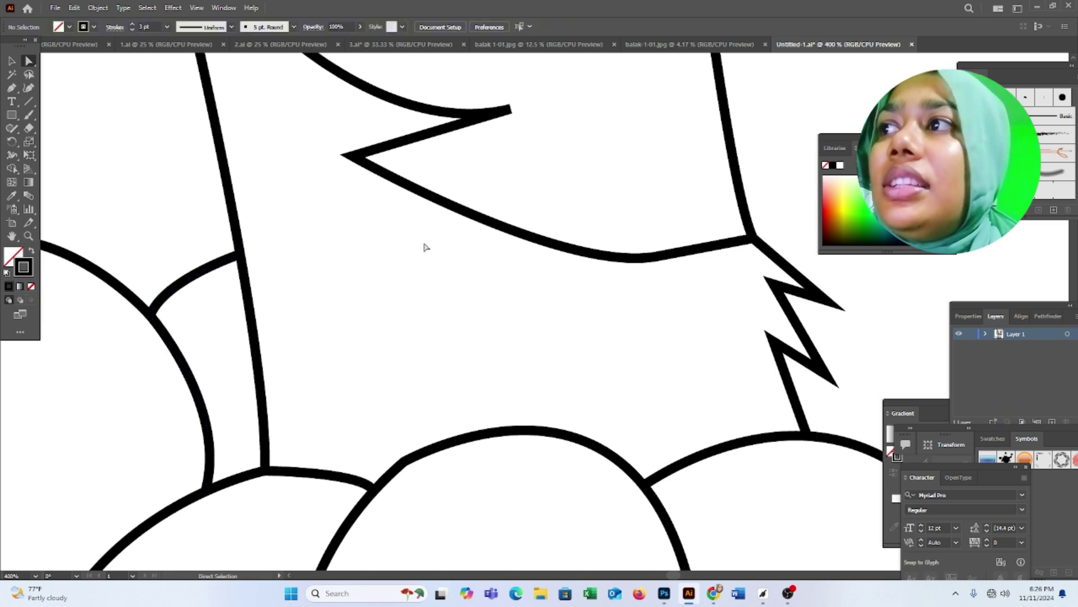
Check the short arc's join with the left front leg line and return to a view of the whole cat
left_click(224, 260)
left_click(314, 282)
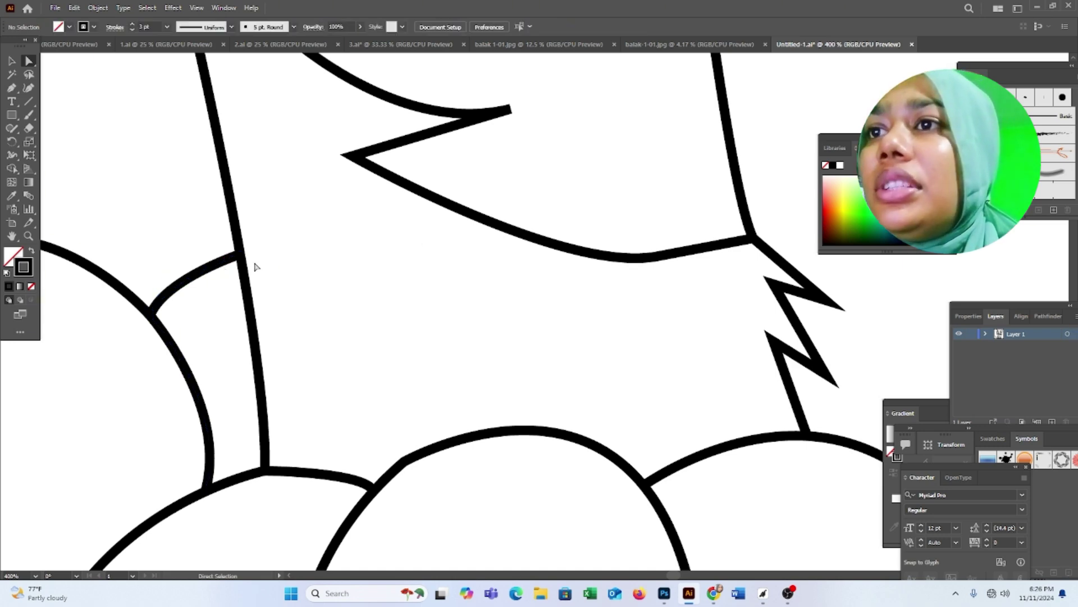
left_click(218, 262)
left_click(344, 273)
scroll(345, 274, "down", 7)
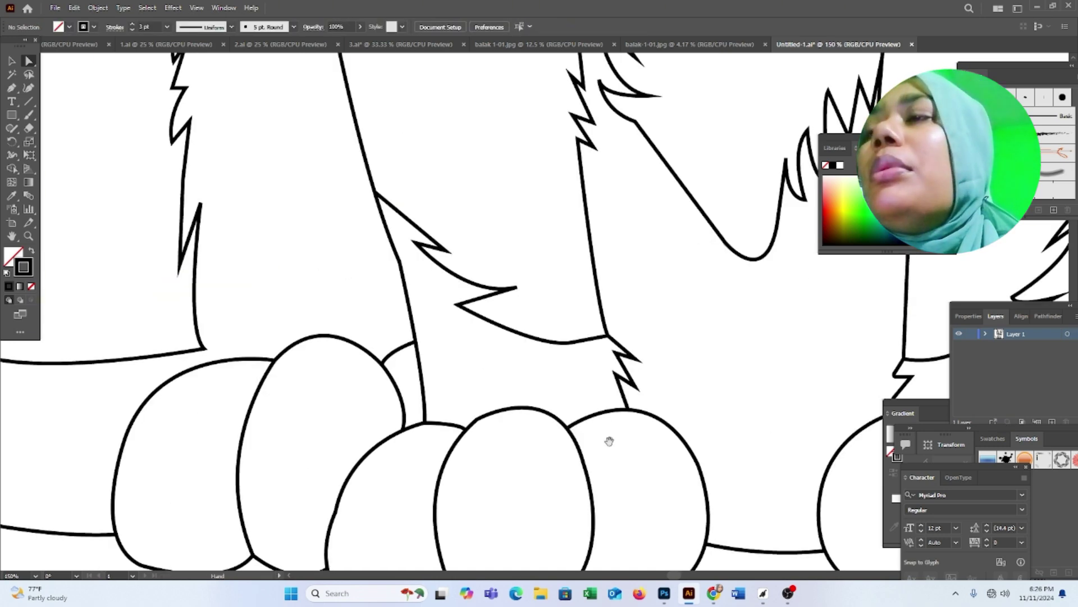
scroll(476, 476, "down", 3)
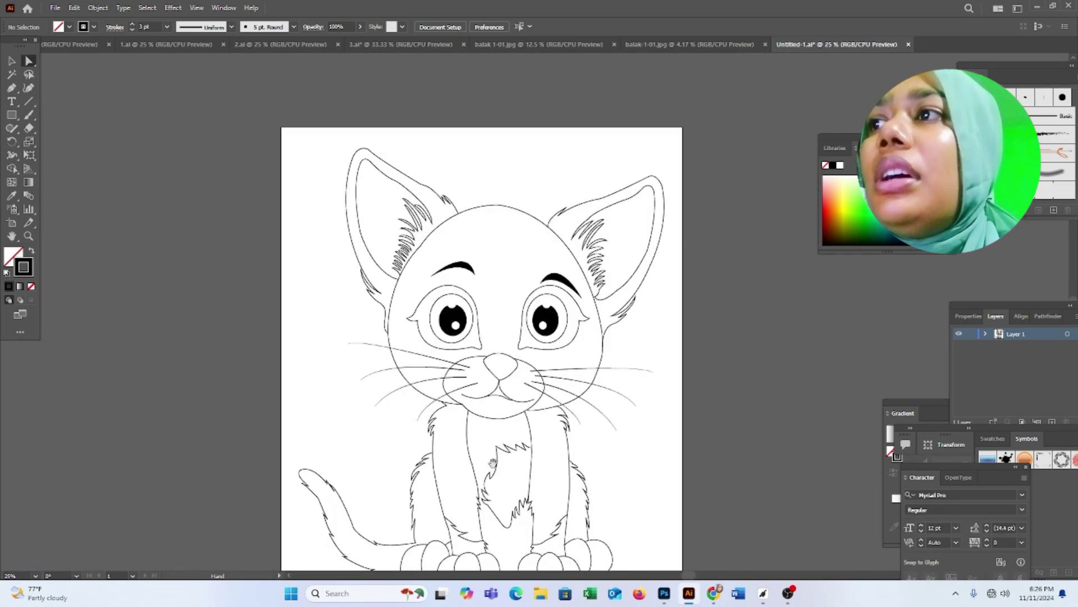
scroll(493, 298, "up", 4)
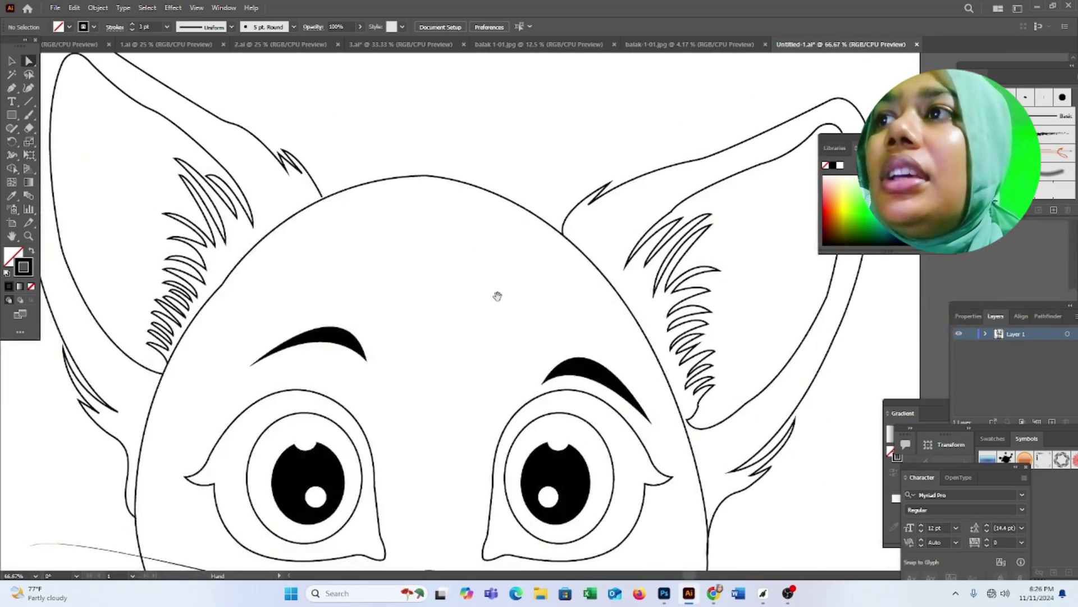
scroll(427, 223, "up", 2)
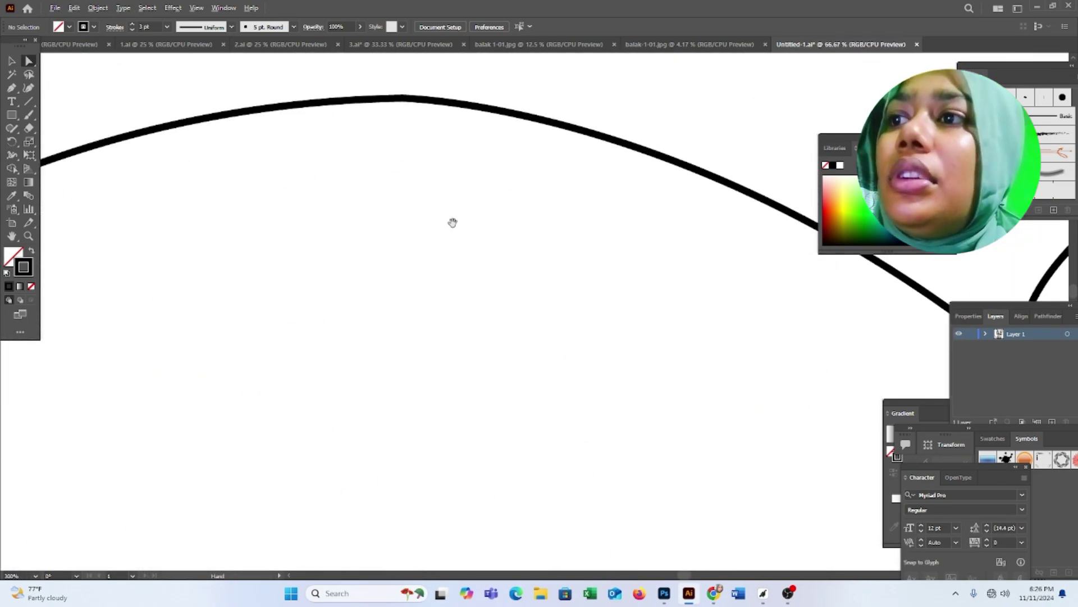
scroll(453, 222, "down", 5)
scroll(415, 238, "down", 1)
Select all the paths of the cat drawing and group them into one object
left_click_drag(252, 111, 571, 565)
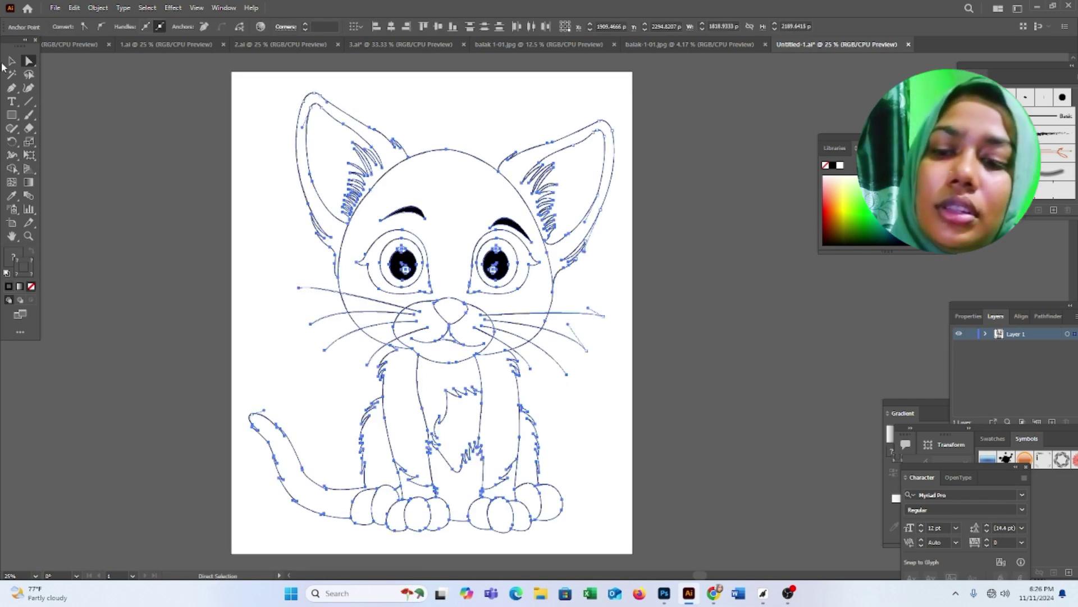
left_click(12, 61)
left_click(194, 180)
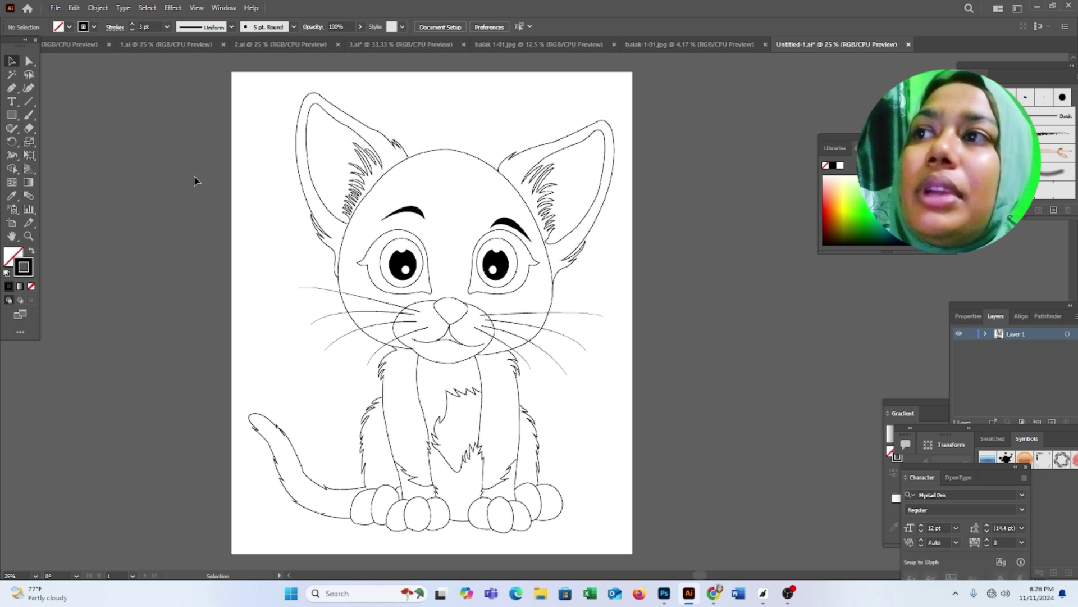
left_click_drag(284, 106, 561, 416)
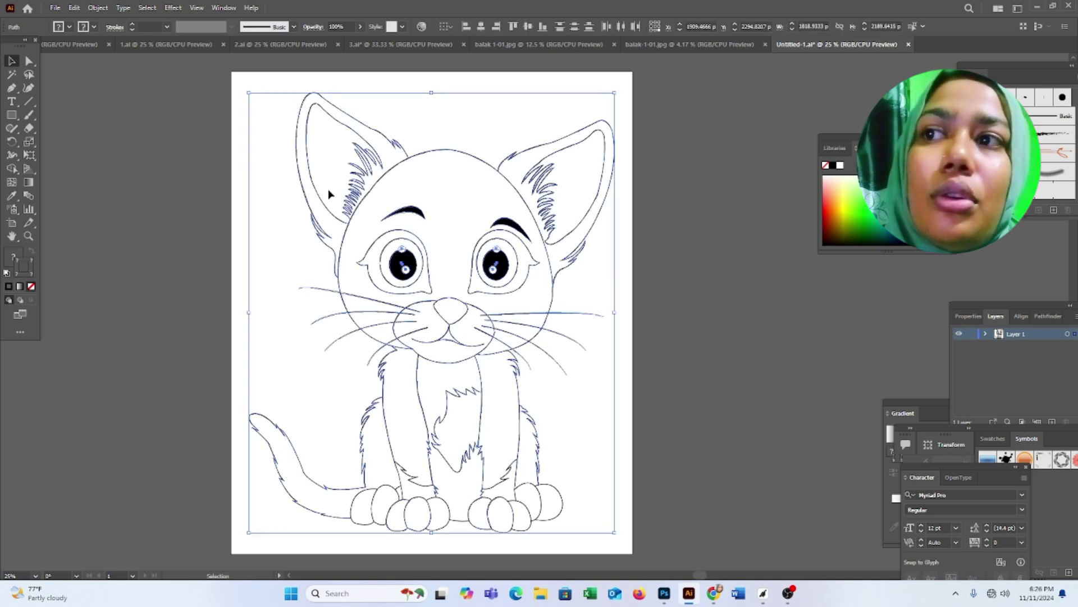
left_click_drag(233, 84, 628, 495)
right_click(644, 416)
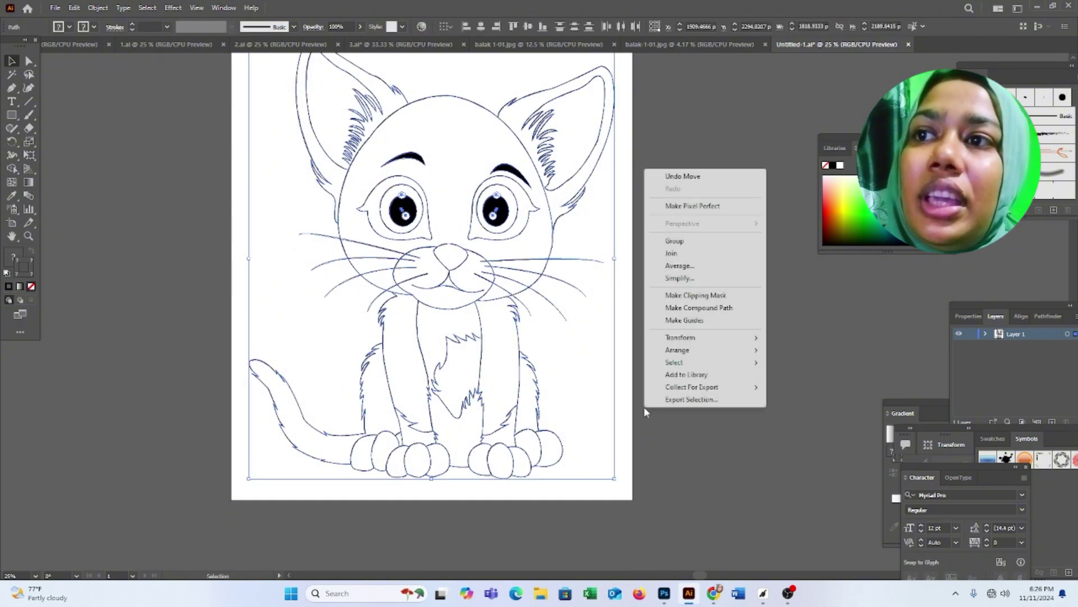
left_click(704, 245)
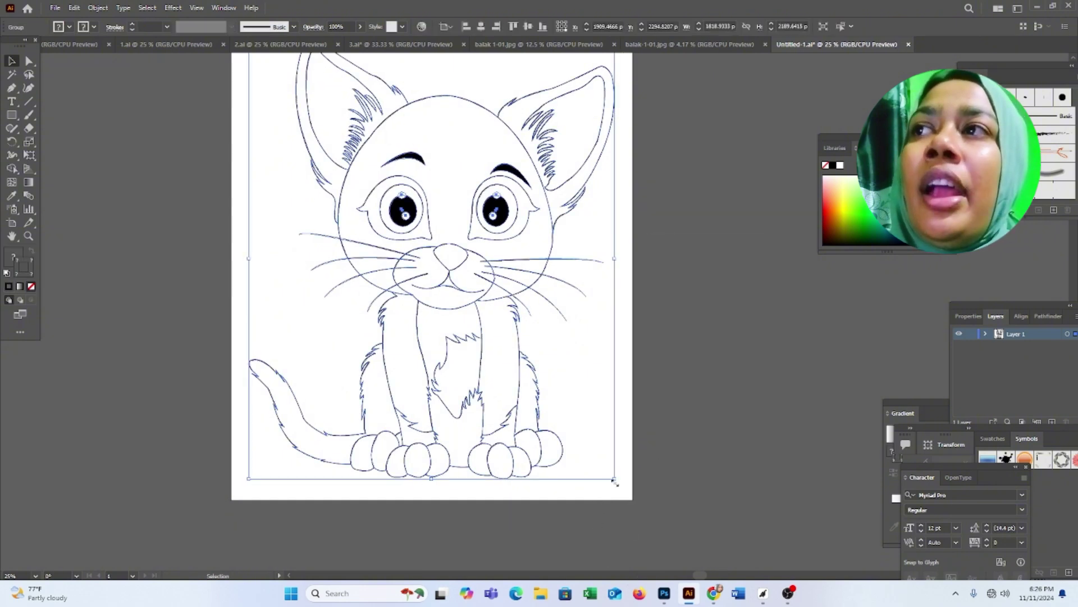
Scale the grouped cat down toward its upper-left corner to about 1027 by 994 px, and deselect it
left_click_drag(615, 482, 455, 239)
scroll(447, 236, "up", 2)
scroll(441, 222, "down", 2)
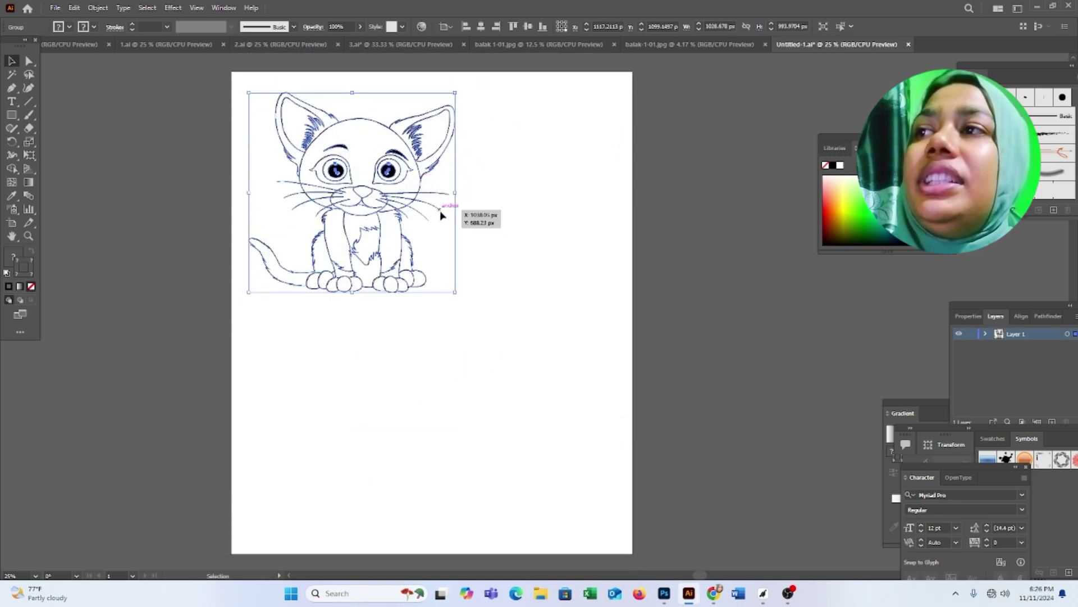
left_click(473, 230)
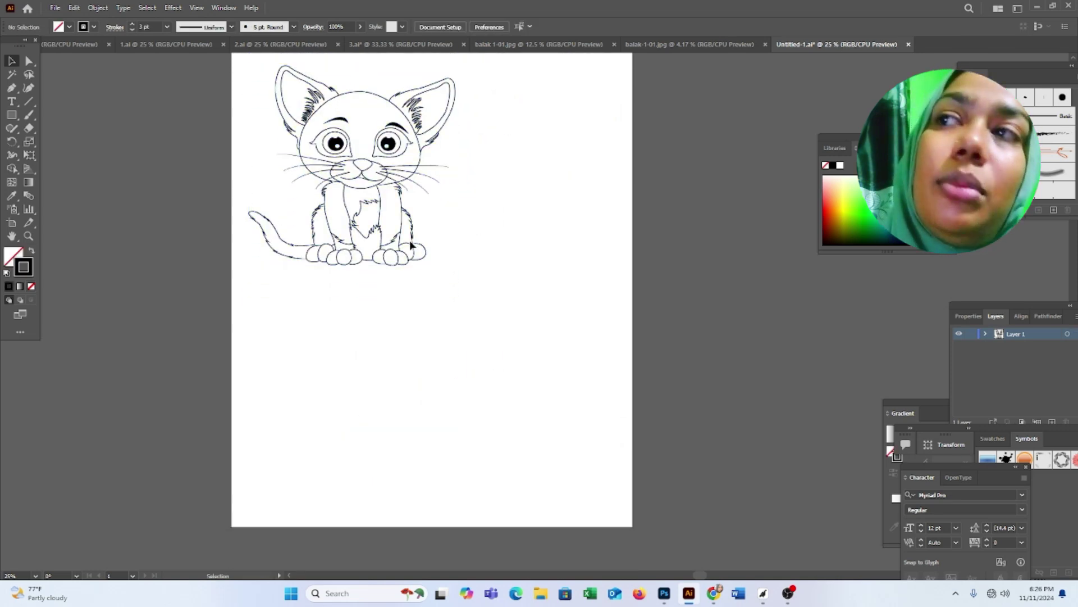
scroll(600, 308, "down", 3)
scroll(407, 296, "up", 3)
scroll(475, 347, "down", 4)
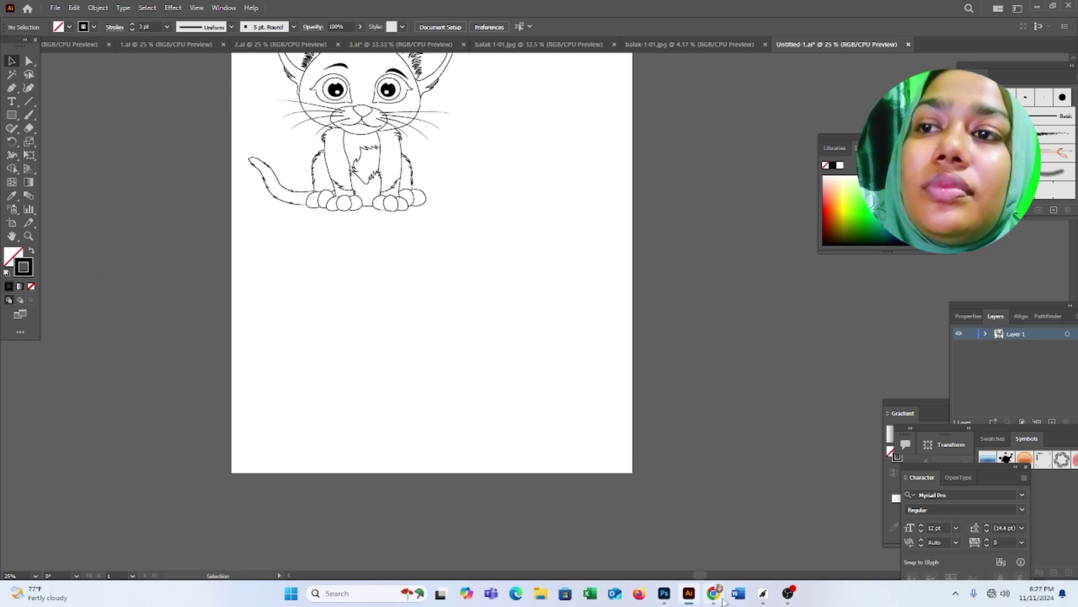
left_click(714, 593)
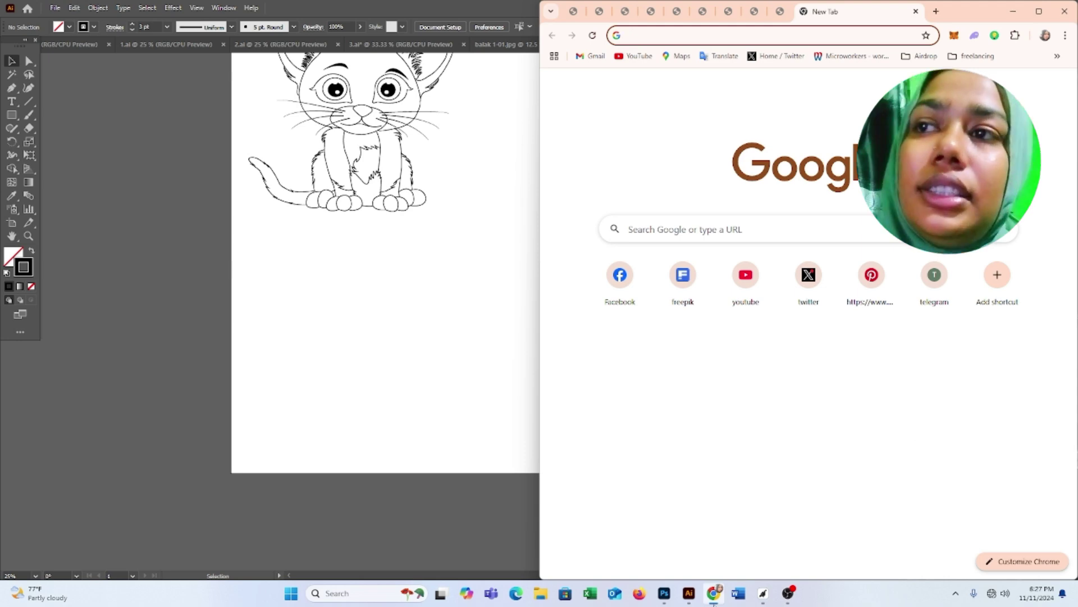
left_click(714, 593)
mouse_move(666, 594)
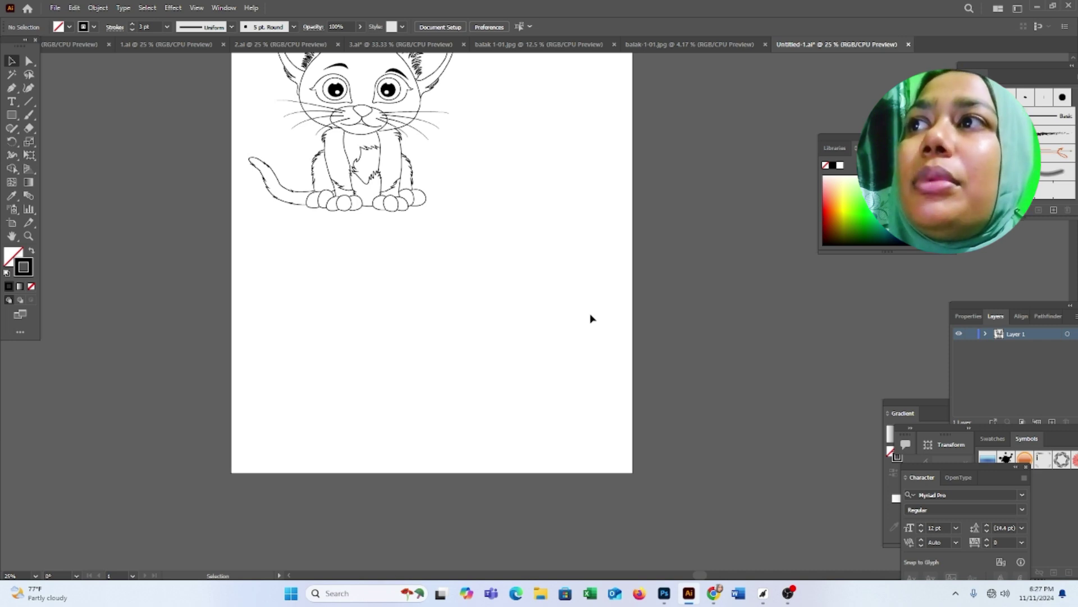
Move the grouped cat from the artboard's upper left to near its middle, at about X 1662 px and Y 1786 px, and deselect it
scroll(584, 326, "up", 3)
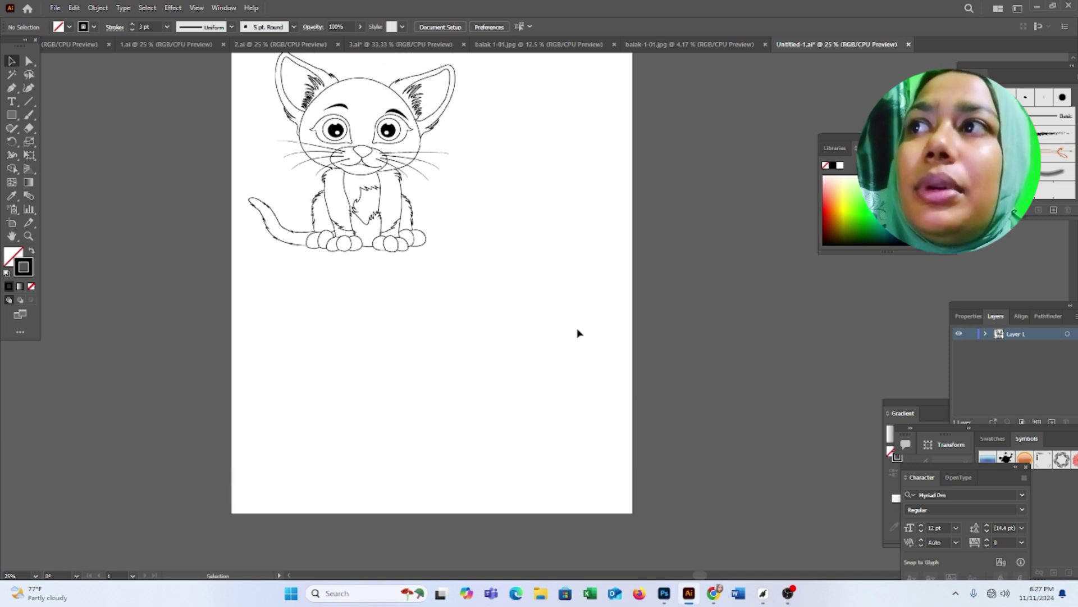
right_click(250, 105)
left_click(239, 98)
left_click_drag(239, 98, 458, 244)
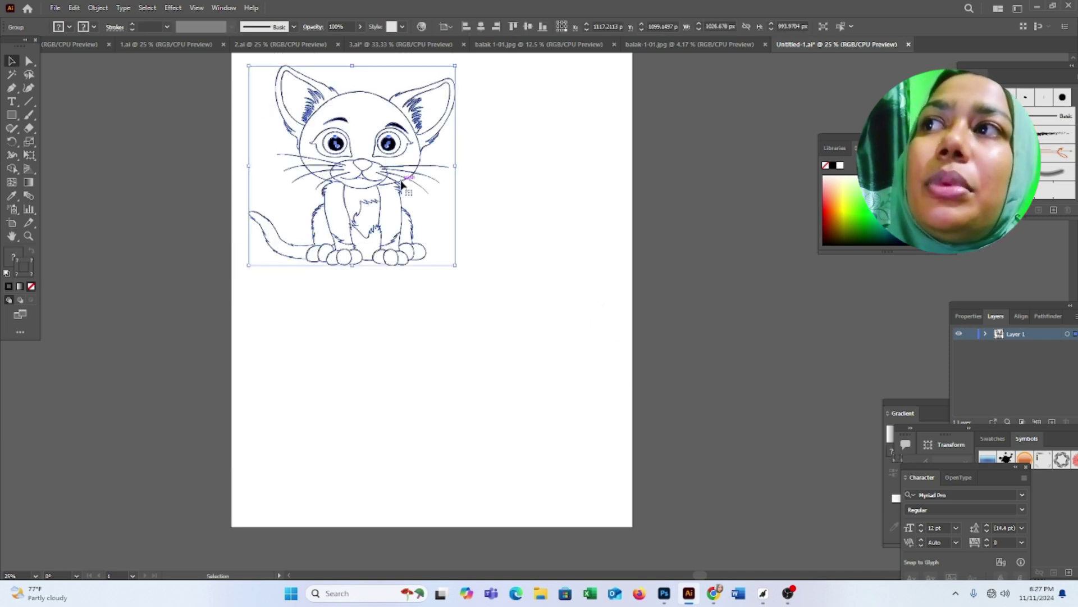
left_click_drag(401, 181, 511, 320)
left_click(325, 174)
left_click_drag(332, 180, 592, 409)
left_click(344, 154)
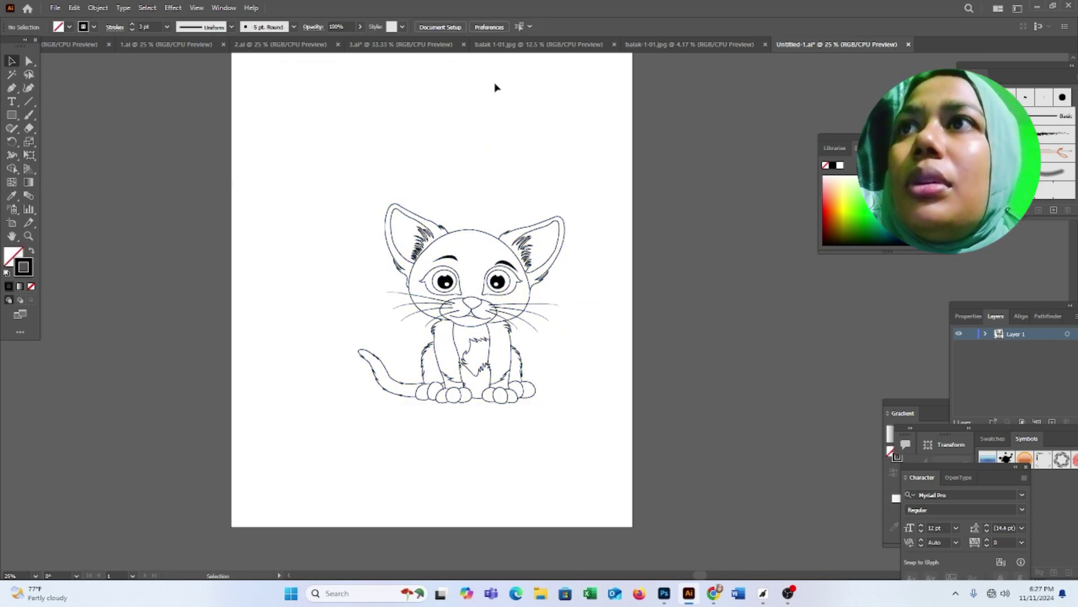
left_click(689, 45)
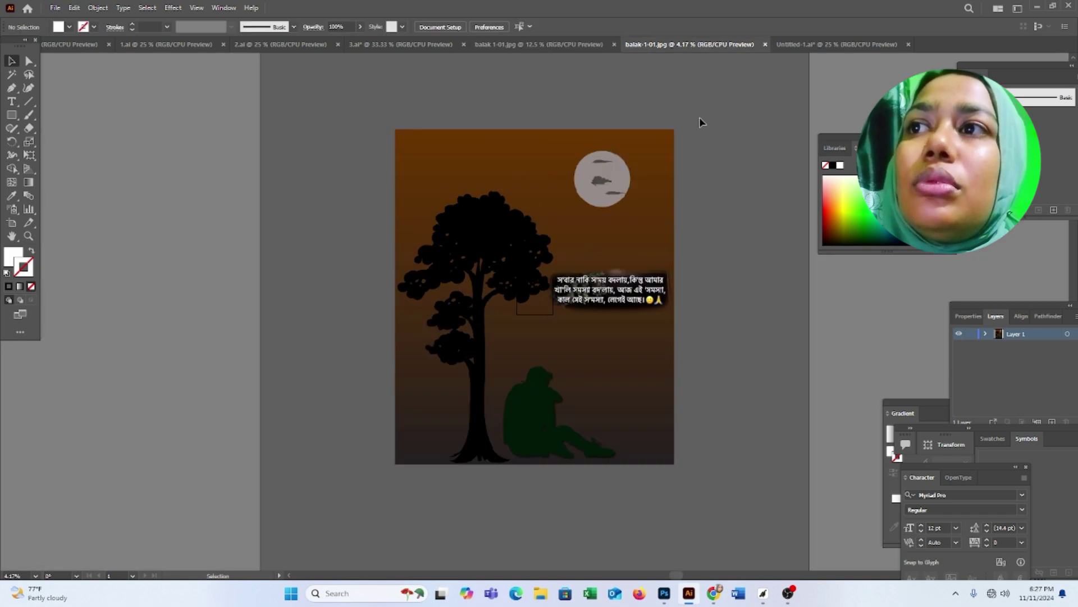
left_click(825, 45)
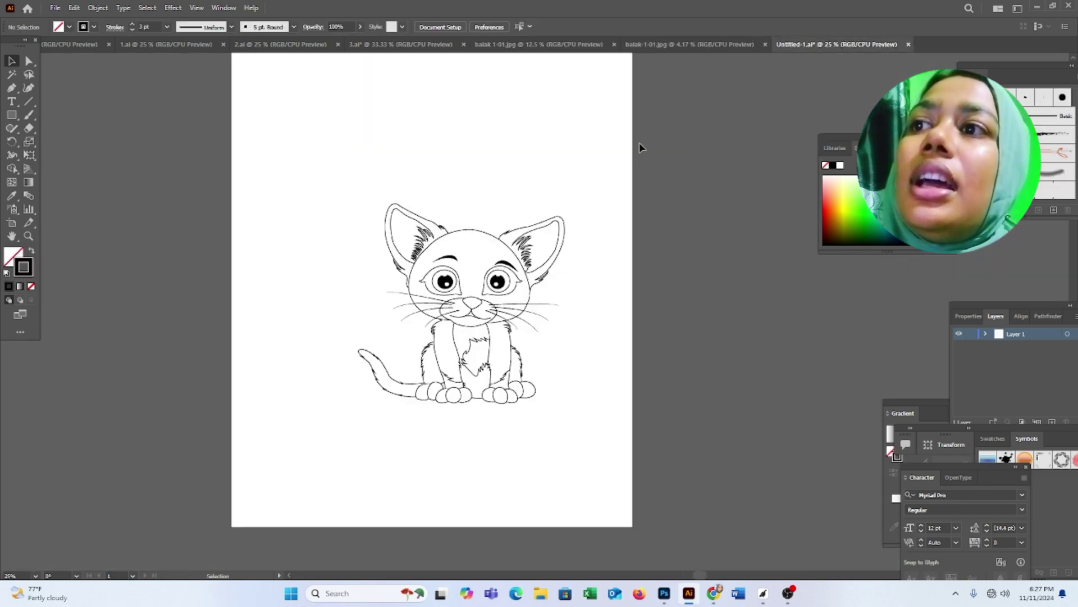
Select the grouped cat and enlarge it from its upper-left corner to about 1301 px wide
left_click_drag(282, 147, 502, 461)
left_click_drag(298, 174, 573, 438)
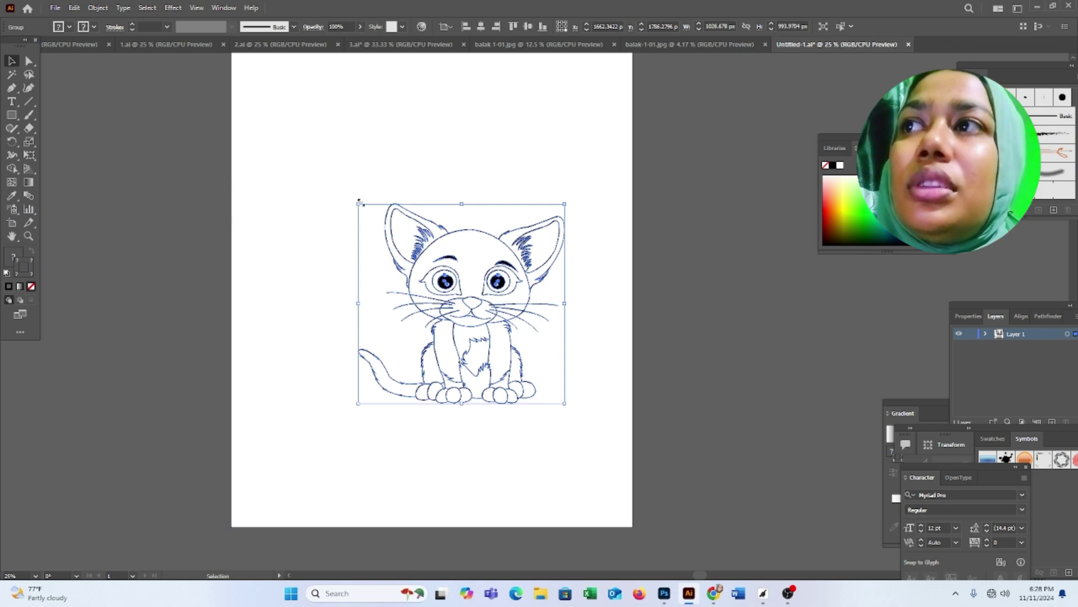
left_click_drag(359, 201, 303, 96)
scroll(358, 233, "up", 3)
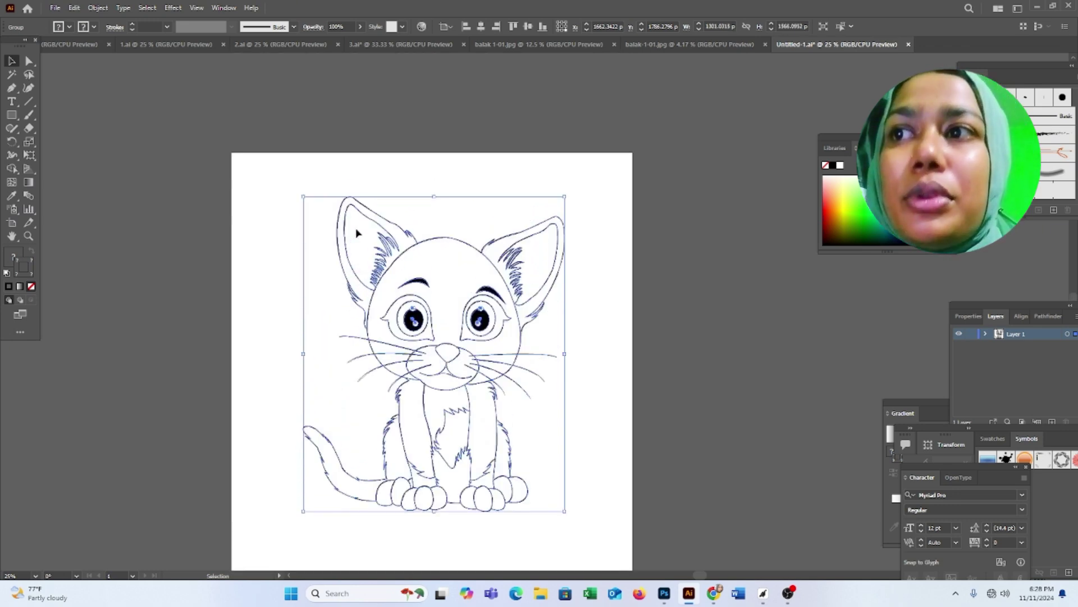
Reselect the grouped cat and enlarge it further toward the artboard's lower-right corner
left_click(441, 204)
scroll(439, 203, "down", 2)
left_click_drag(433, 194, 537, 386)
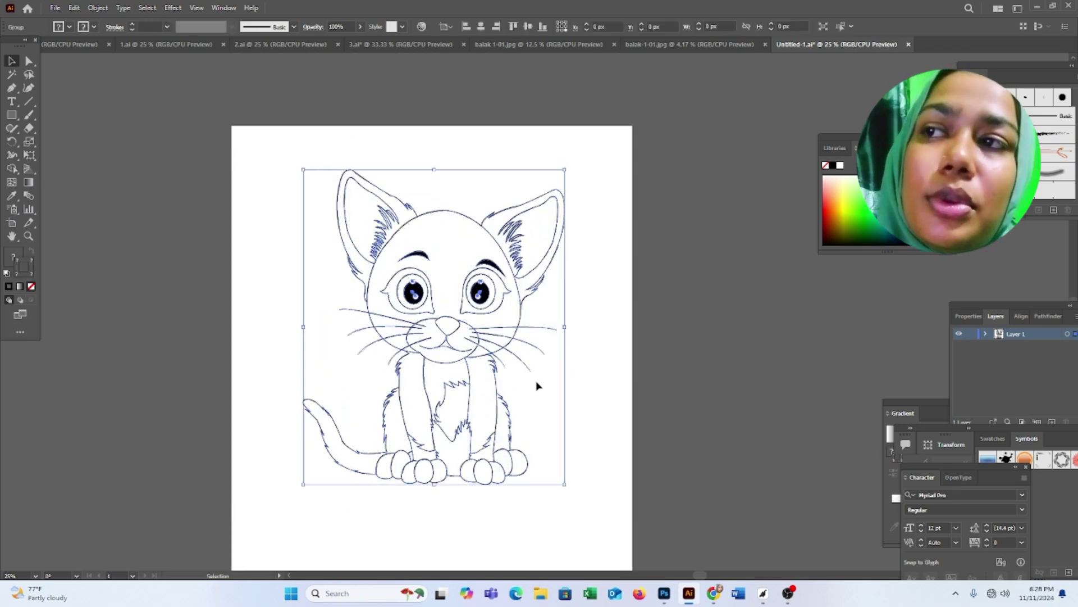
scroll(561, 413, "down", 2)
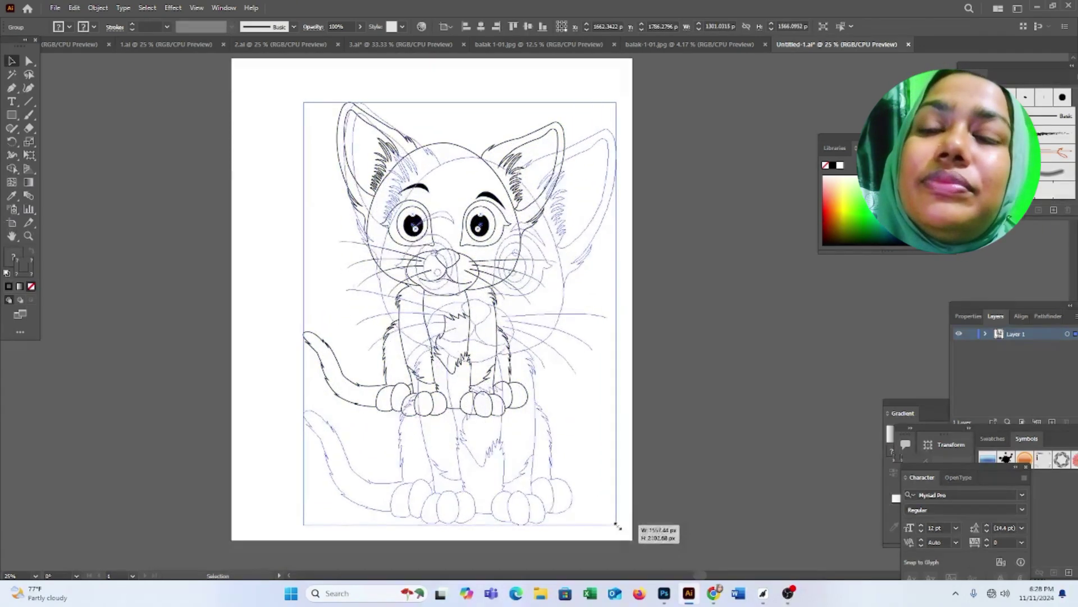